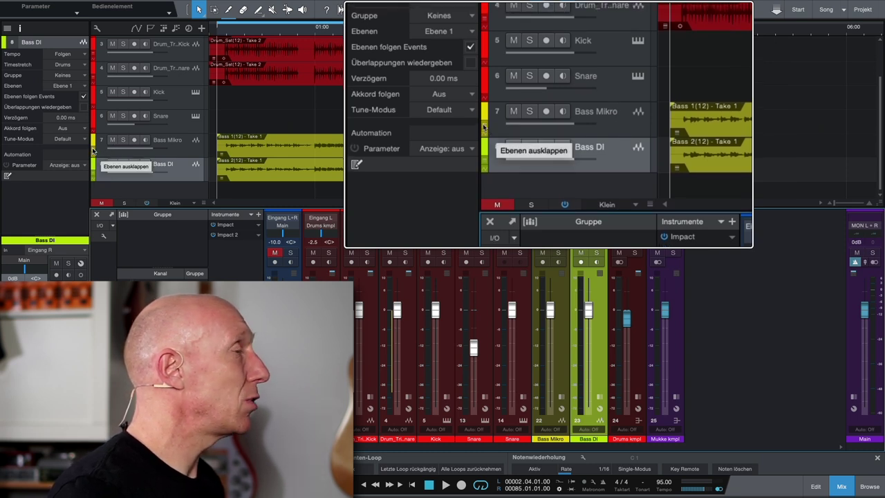
# Step: Expand the take layers of the Bass Mikro track to review its three takes, and collapse them again
pyautogui.click(93, 151)
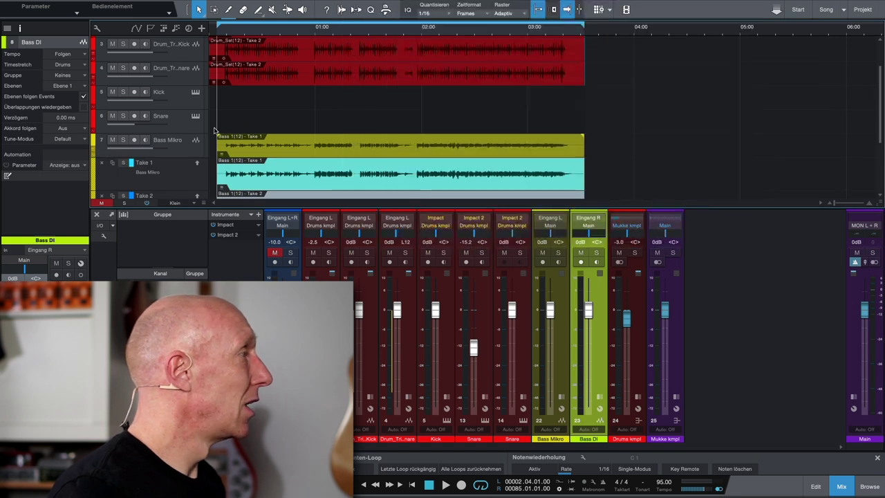
pyautogui.scroll(-3, 306, 102)
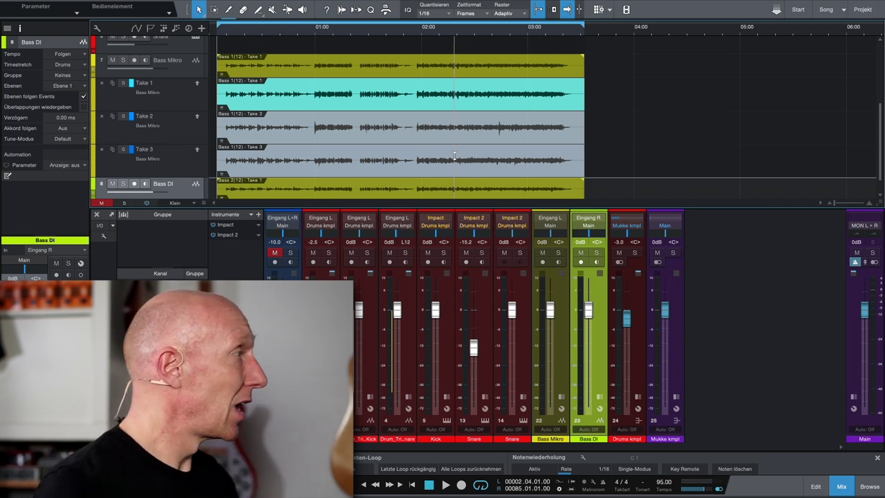
pyautogui.click(95, 71)
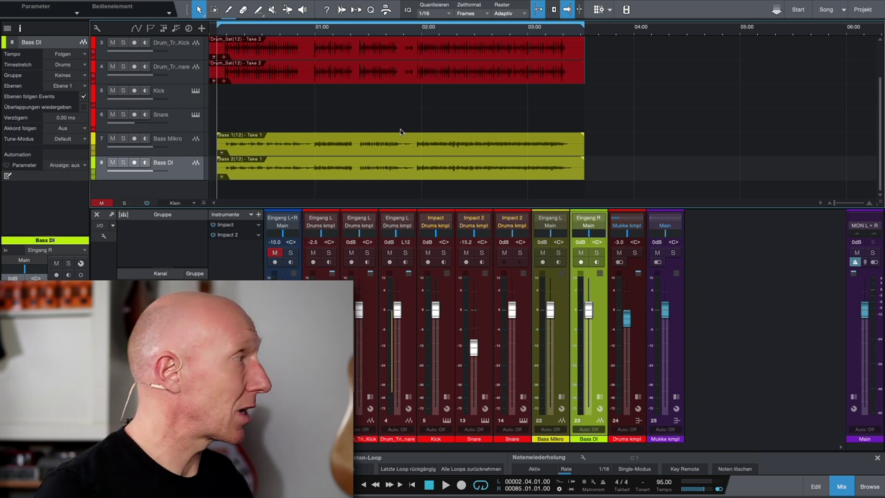
# Step: Select both bass events and insert the Mixtool plug-in on the Bass Mikro channel, closing the plug-in window
pyautogui.moveTo(643, 131); pyautogui.dragTo(517, 179)
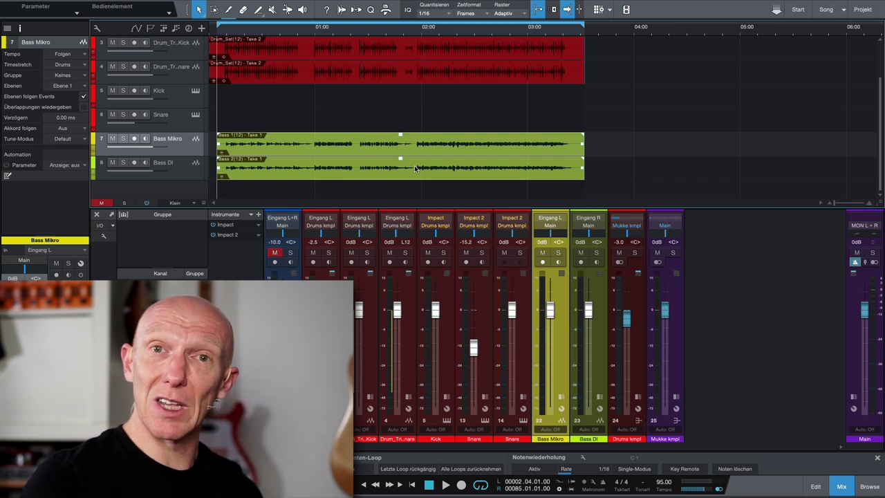
pyautogui.click(561, 397)
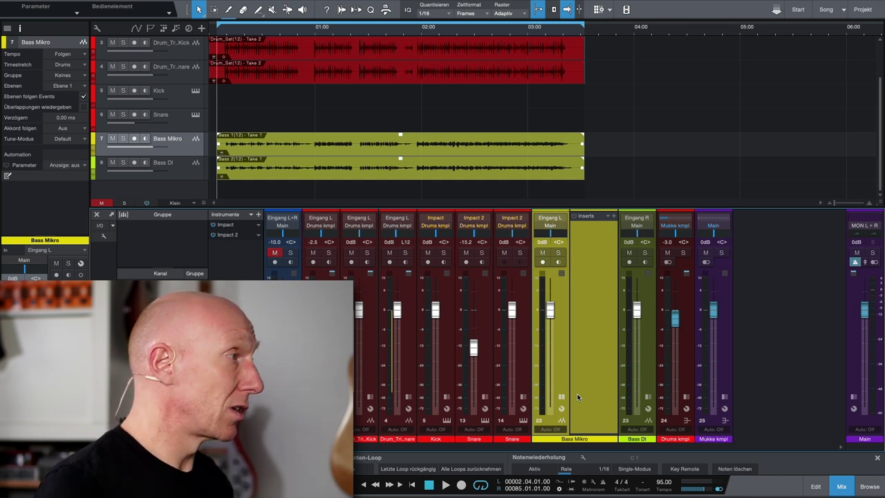
pyautogui.click(614, 219)
pyautogui.click(662, 367)
pyautogui.scroll(-2, 663, 379)
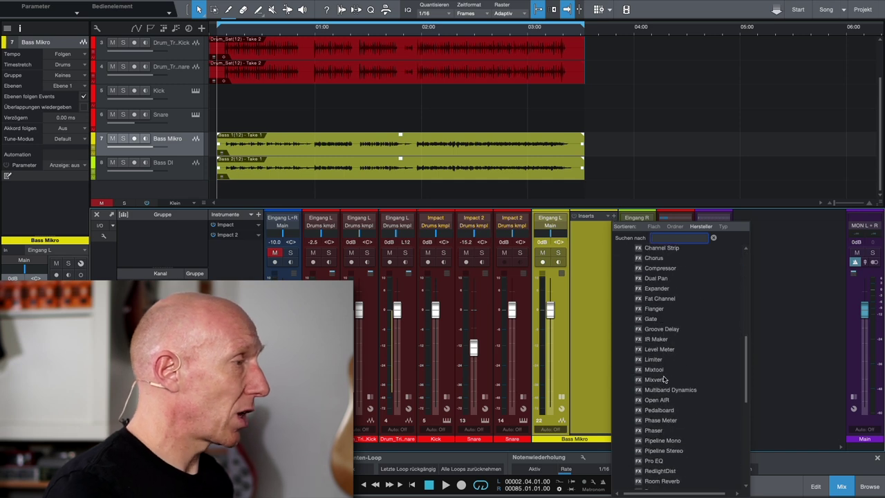
pyautogui.doubleClick(674, 360)
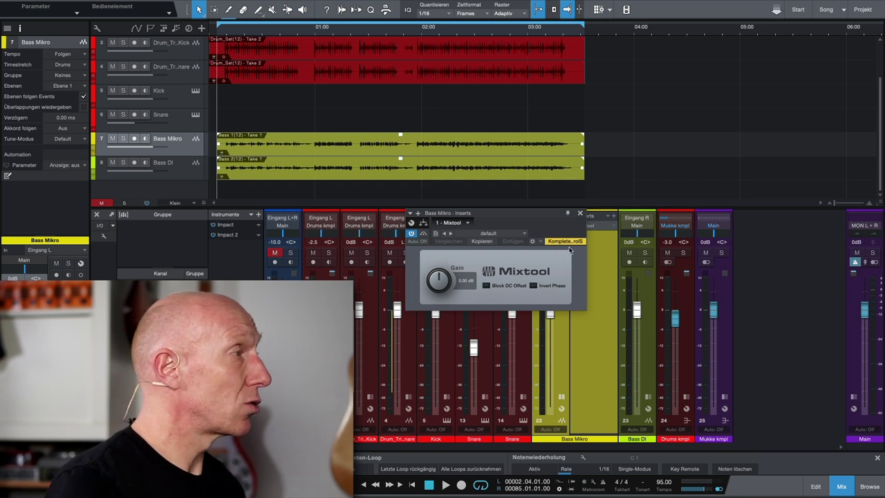
pyautogui.click(579, 213)
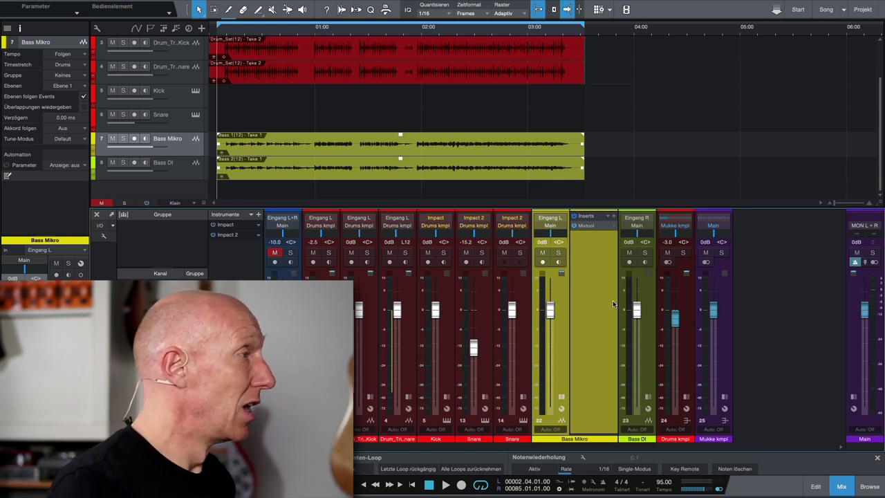
# Step: Solo Bass Mikro and Bass DI, and play them from near the song's start to test Mixtool's Invert Phase on Bass Mikro
pyautogui.click(559, 253)
pyautogui.click(646, 254)
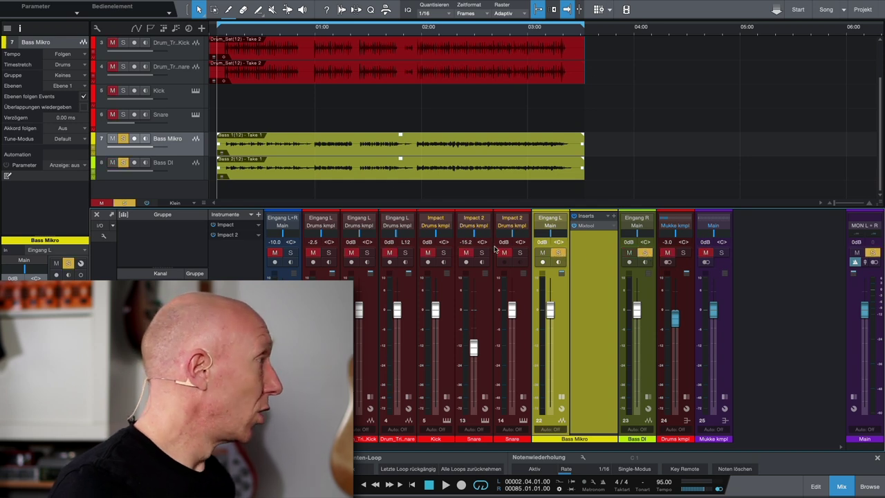
pyautogui.click(586, 225)
pyautogui.moveTo(539, 211); pyautogui.dragTo(767, 71)
pyautogui.click(231, 35)
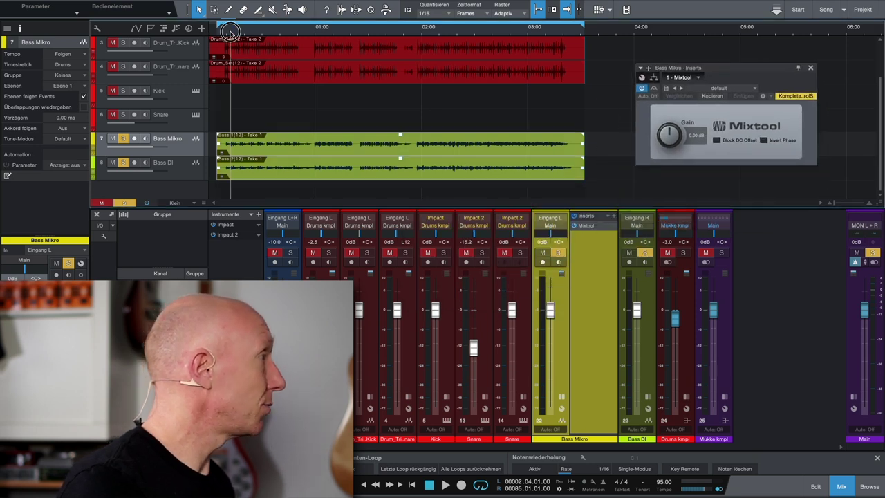
pyautogui.press('space')
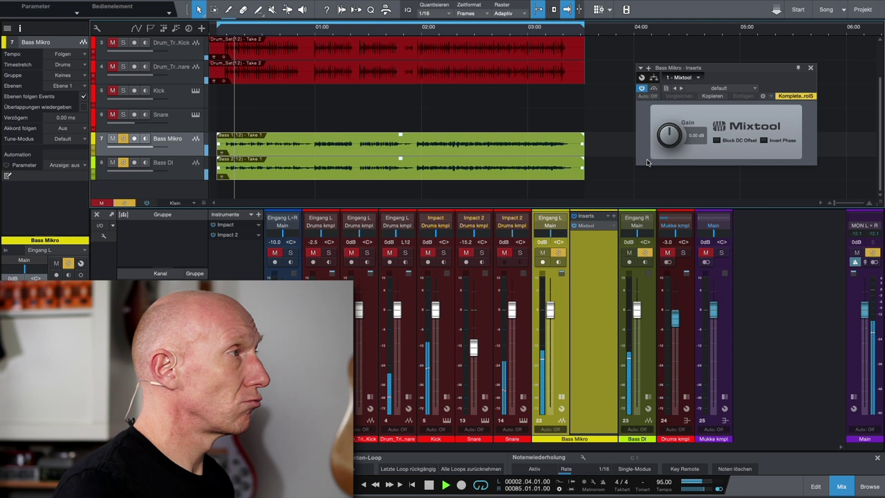
pyautogui.click(764, 141)
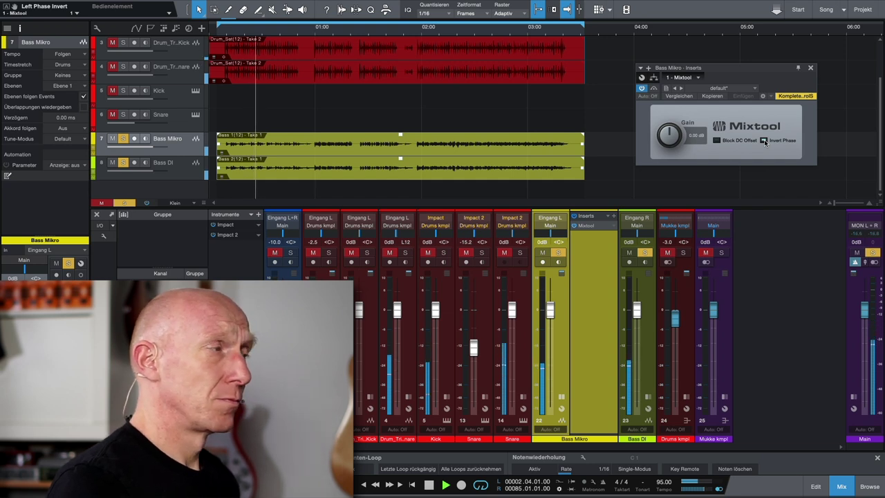
pyautogui.press('space')
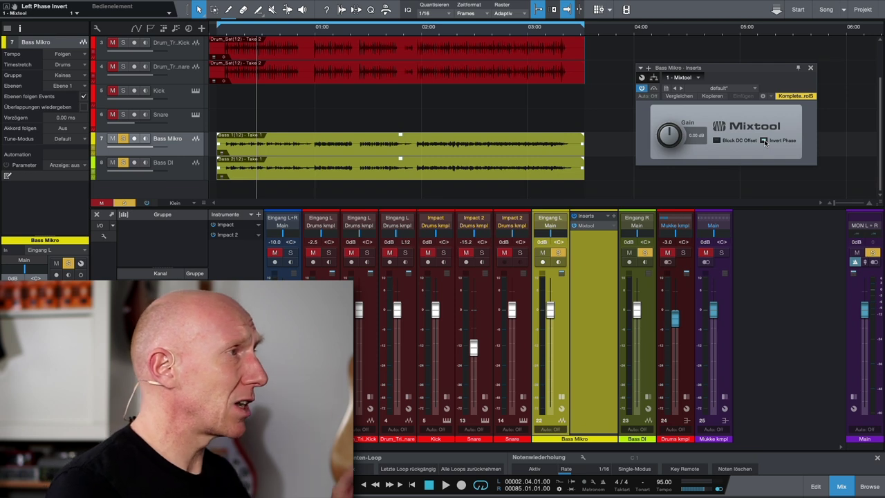
# Step: Close the Mixtool window and deactivate the plug-in in the Bass Mikro inserts
pyautogui.click(812, 69)
pyautogui.rightClick(614, 228)
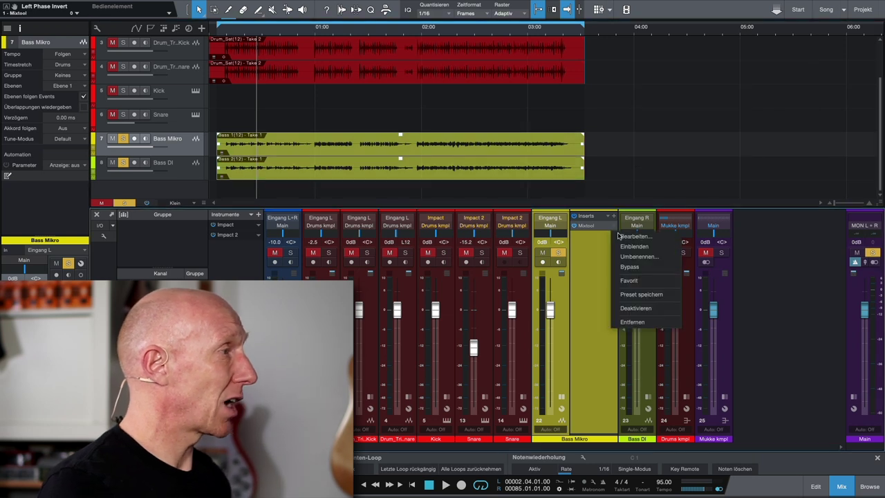
pyautogui.click(622, 308)
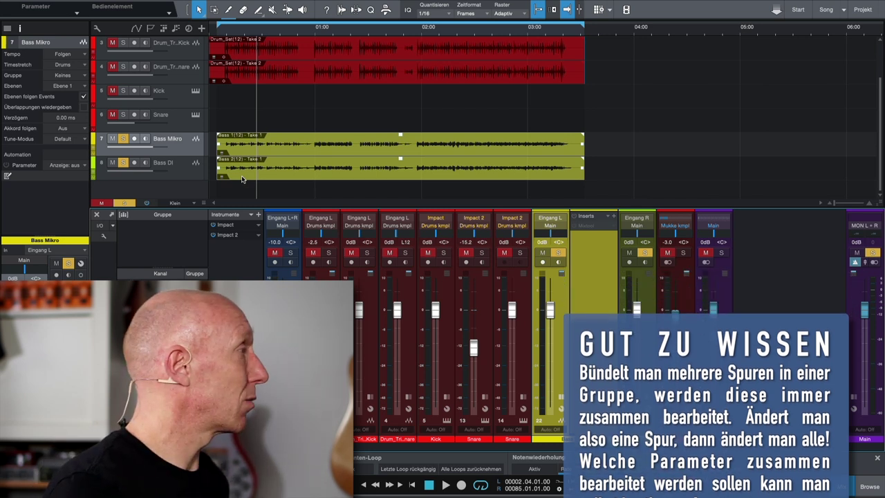
# Step: Group the Bass Mikro and Bass DI tracks under the name Bass
pyautogui.click(180, 171)
pyautogui.rightClick(190, 145)
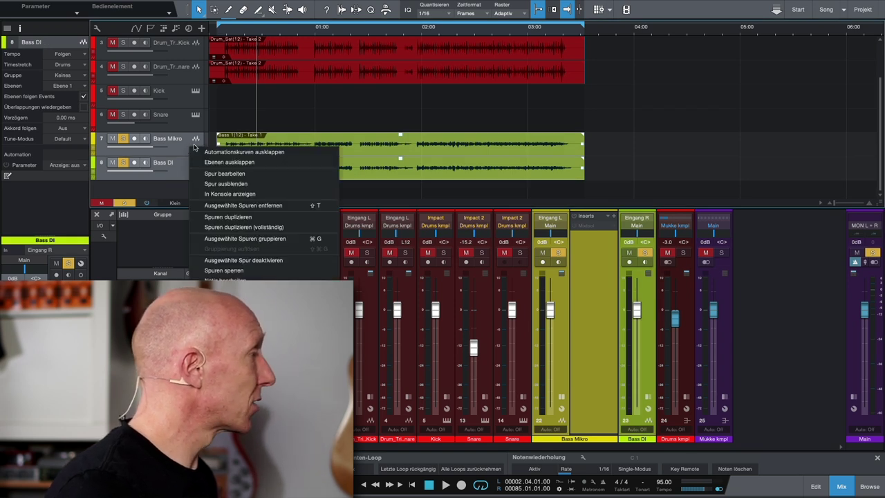
pyautogui.click(275, 238)
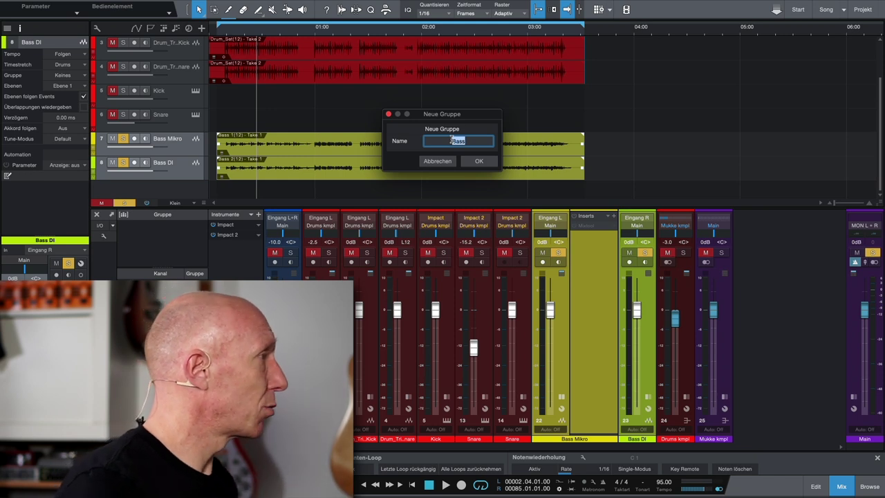
pyautogui.click(479, 163)
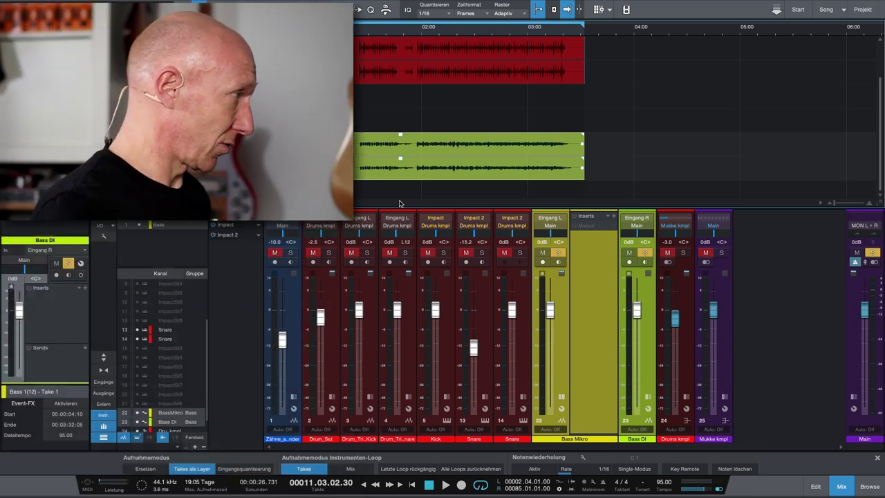
# Step: Turn off the linking of Lautstärke, Stumm / Solo, Inserts and Sends for the Bass group
pyautogui.click(104, 427)
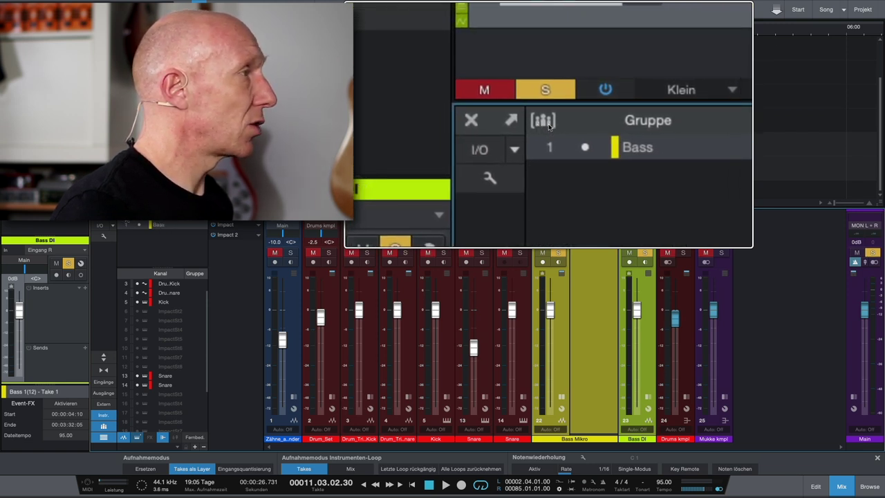
pyautogui.rightClick(176, 227)
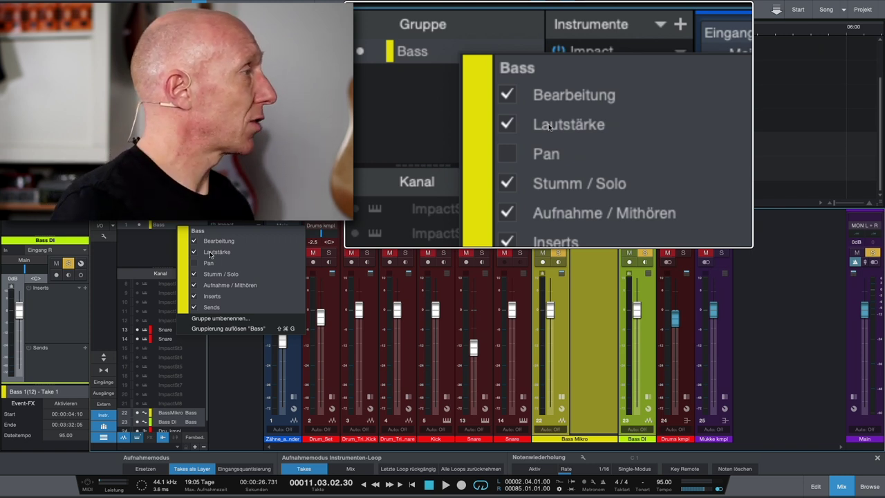
pyautogui.click(194, 253)
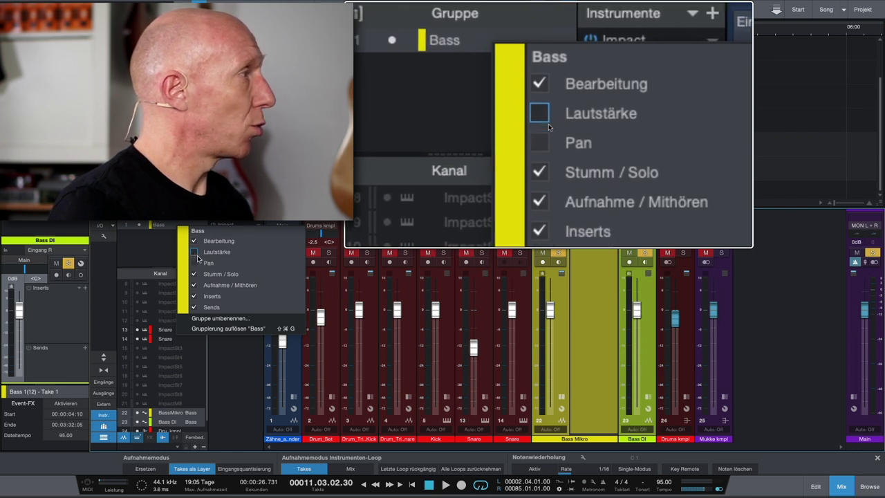
pyautogui.click(194, 274)
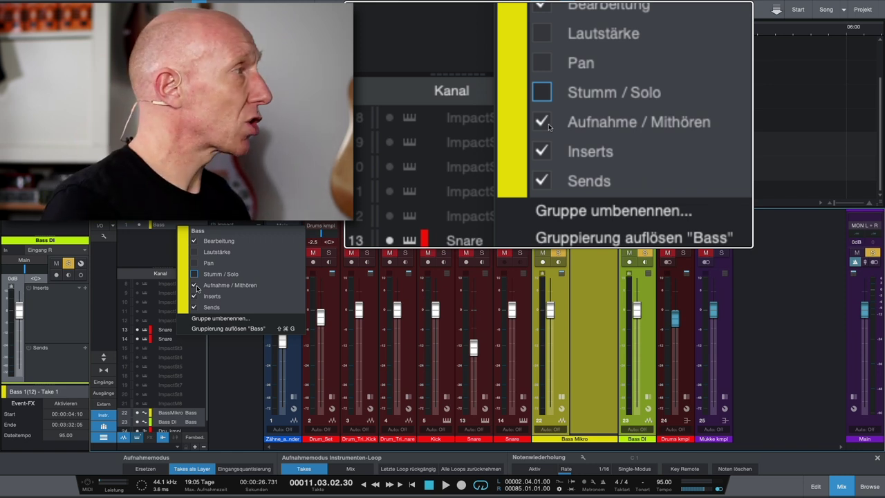
pyautogui.click(194, 297)
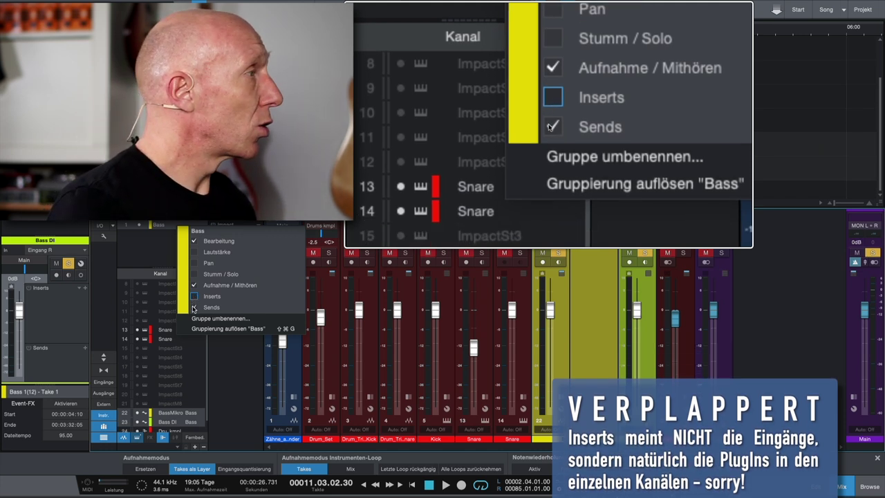
pyautogui.click(203, 309)
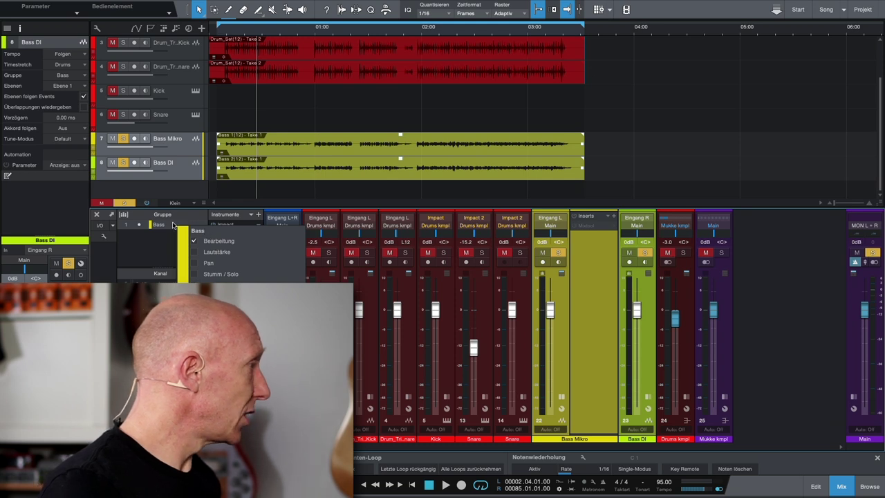
pyautogui.click(172, 225)
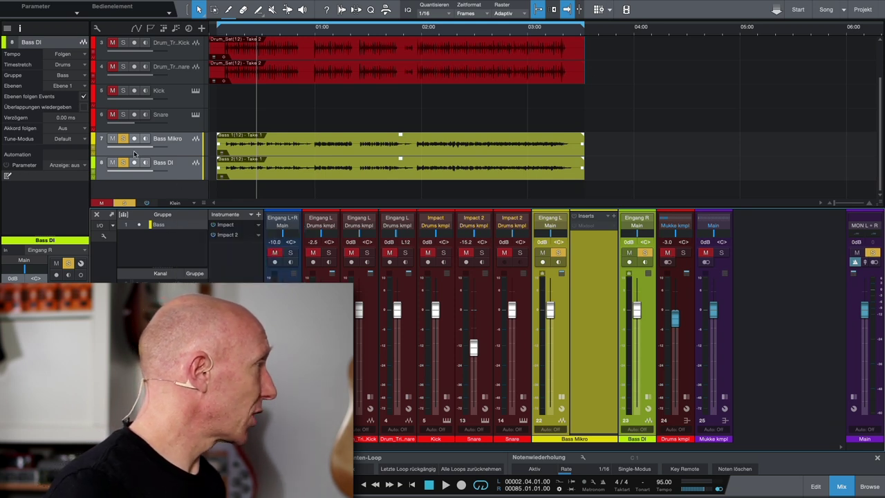
# Step: Expand the take layers of the Bass Mikro track, with the whole bass recording enlarged in the arrangement
pyautogui.click(94, 150)
pyautogui.scroll(-3, 256, 146)
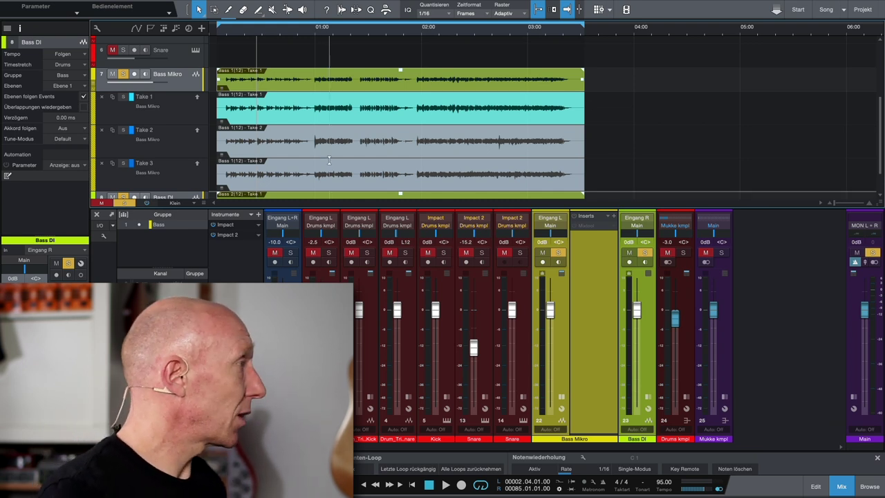
pyautogui.scroll(5, 328, 158)
pyautogui.hscroll(-3, 329, 158)
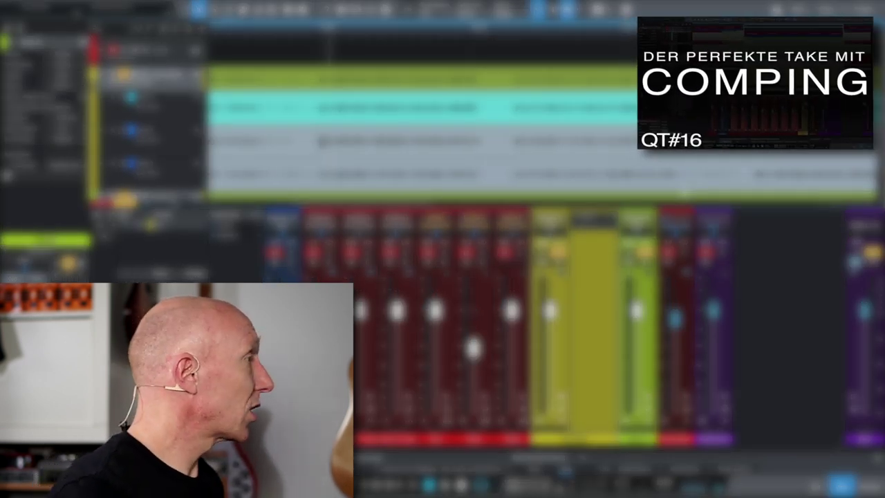
pyautogui.press('w')
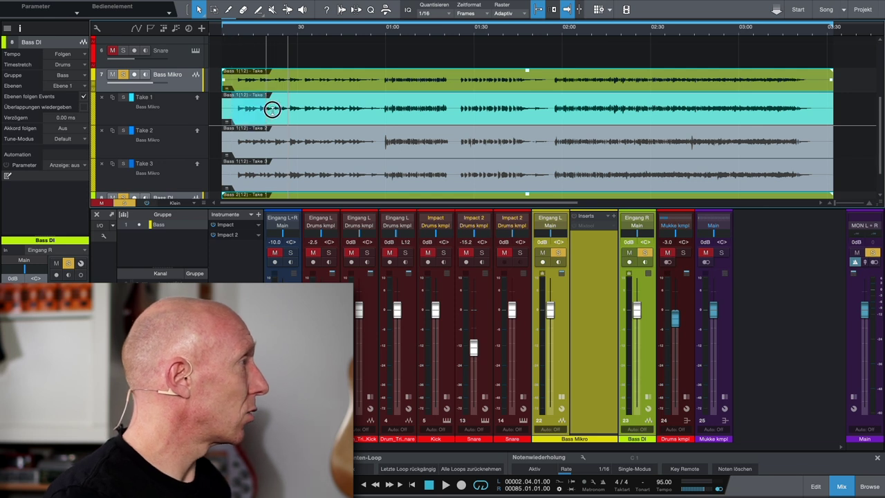
# Step: Comp Bass Mikro from an early section of Take 1 and alternating sections of Take 2 and Take 3, adjusting the first boundary between them
pyautogui.click(370, 112)
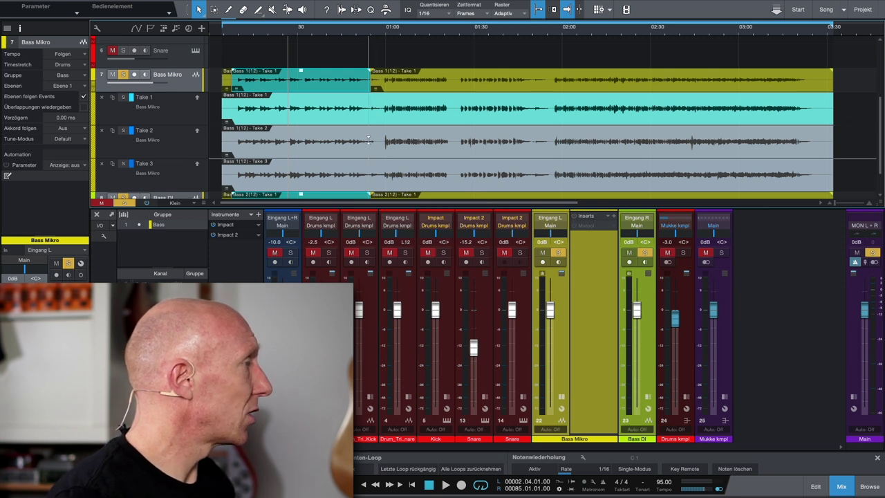
pyautogui.moveTo(369, 141); pyautogui.dragTo(455, 142)
pyautogui.moveTo(458, 174); pyautogui.dragTo(469, 173)
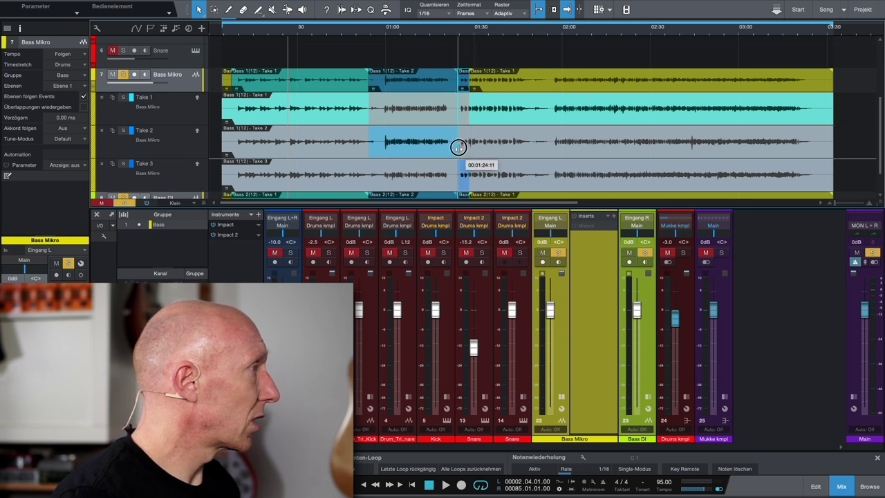
pyautogui.moveTo(449, 148); pyautogui.dragTo(455, 148)
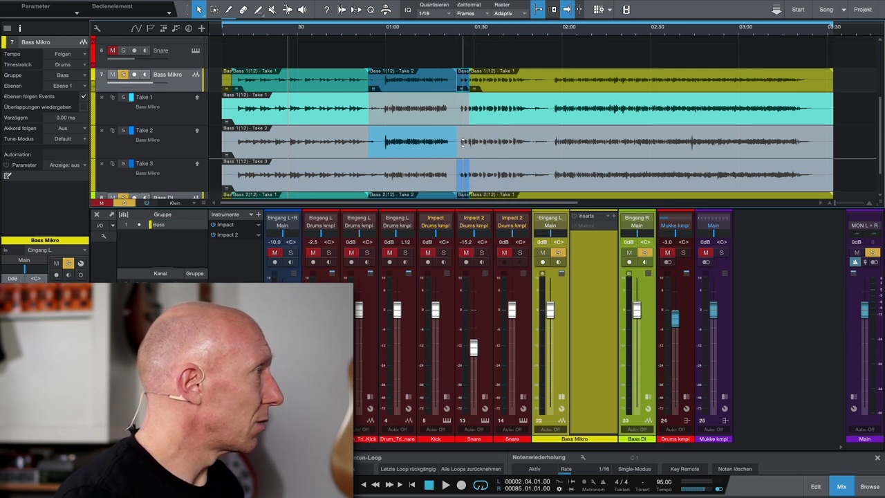
pyautogui.moveTo(532, 141); pyautogui.dragTo(585, 142)
pyautogui.moveTo(582, 181); pyautogui.dragTo(620, 181)
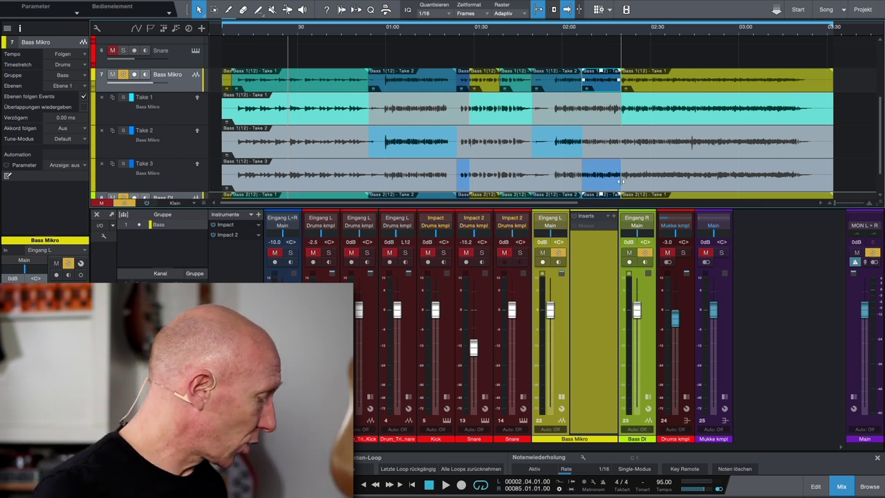
# Step: Undo all the comping edits on the grouped bass tracks
pyautogui.hotkey('ctrl', 'z')
pyautogui.hotkey('ctrl', 'z')
pyautogui.hotkey('ctrl', 'z')
pyautogui.hotkey('ctrl', 'z')
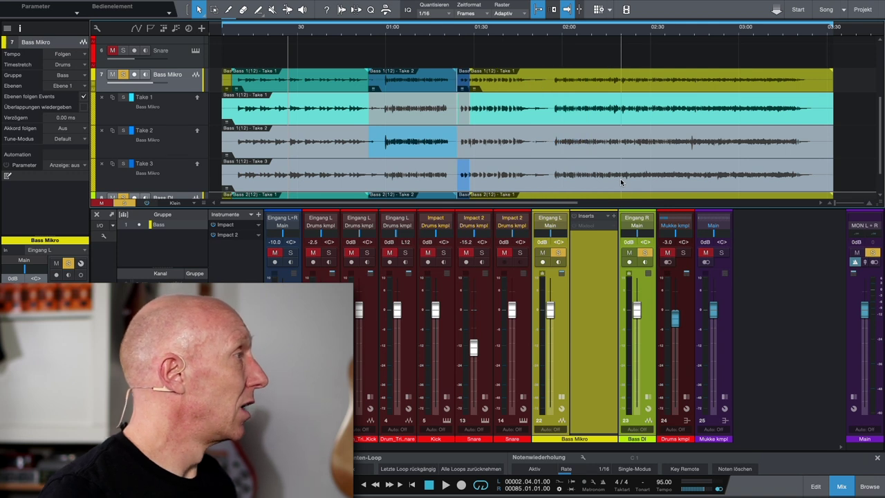
pyautogui.hotkey('ctrl', 'z')
pyautogui.hotkey('ctrl', 'z')
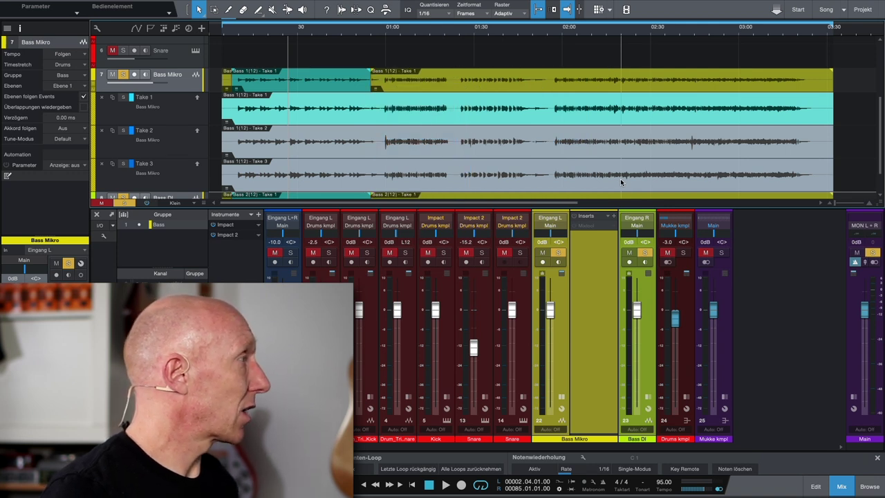
pyautogui.hotkey('ctrl', 'z')
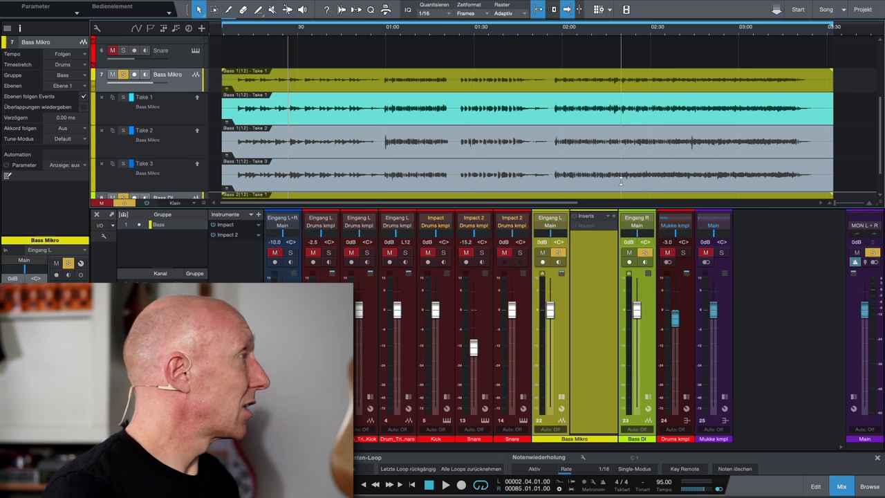
# Step: Hide the mixer and show the take layers of both the Bass Mikro and Bass DI tracks
pyautogui.click(93, 84)
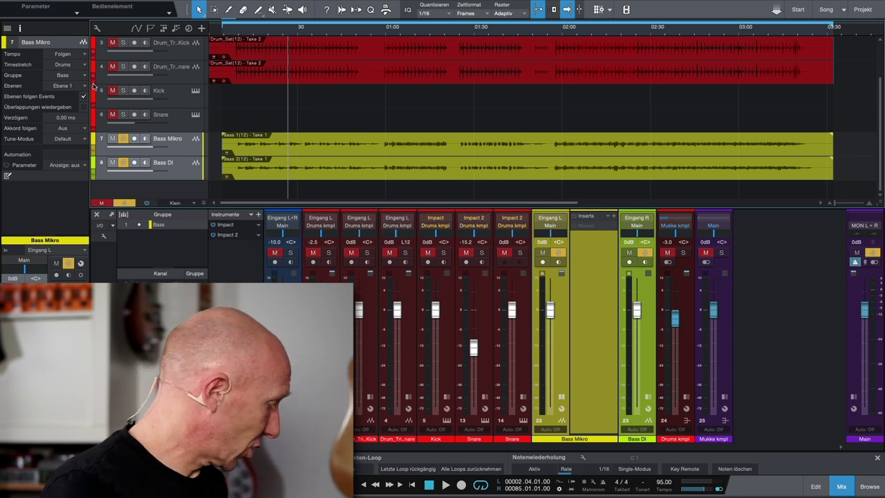
pyautogui.press('F3')
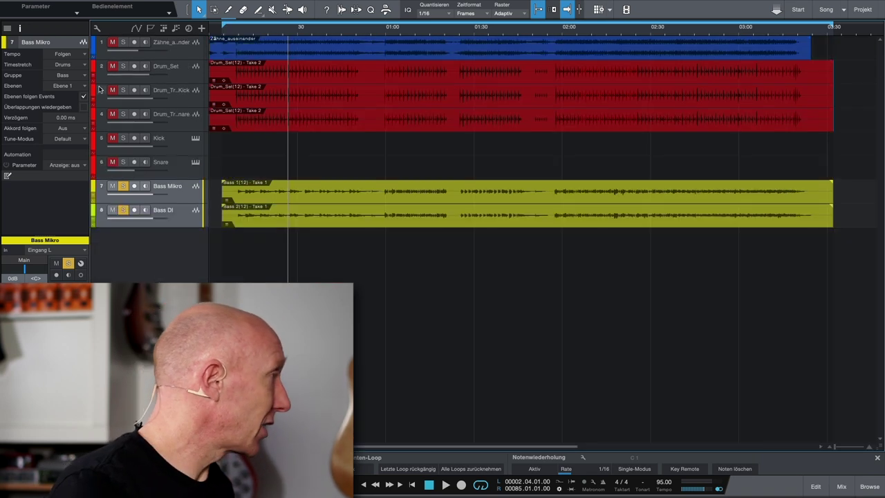
pyautogui.click(94, 198)
pyautogui.click(95, 315)
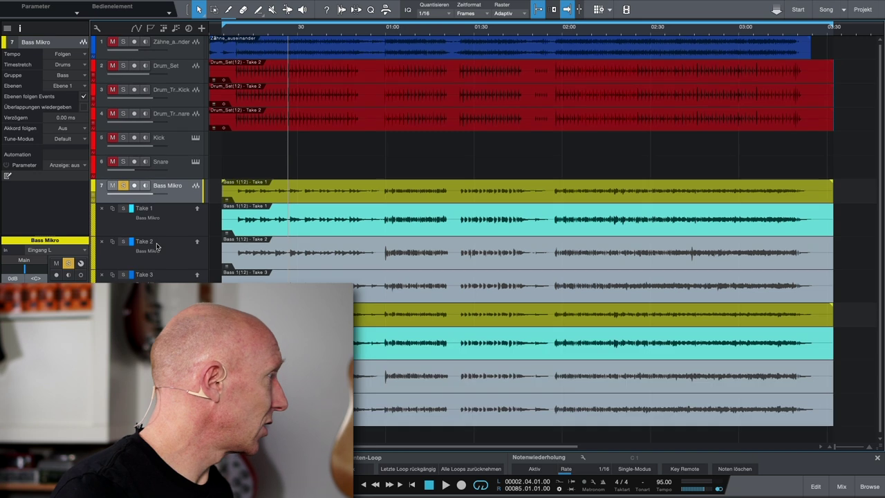
# Step: Try comping the section of Take 2 from just before 01:00 to shortly before 01:30 on Bass Mikro, and undo it
pyautogui.moveTo(385, 252); pyautogui.dragTo(459, 252)
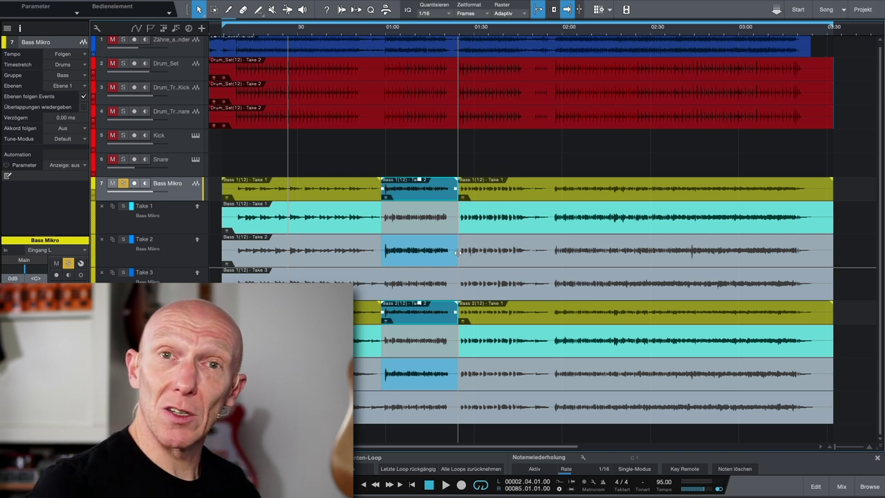
pyautogui.hotkey('ctrl', 'z')
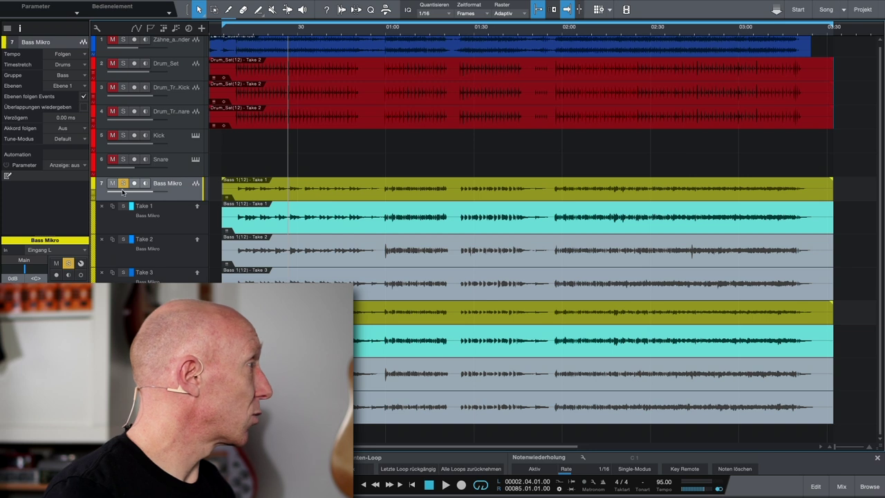
# Step: Collapse the take layers of both bass tracks and reopen the mixer with the Bass Mikro channel's insert area closed
pyautogui.click(93, 195)
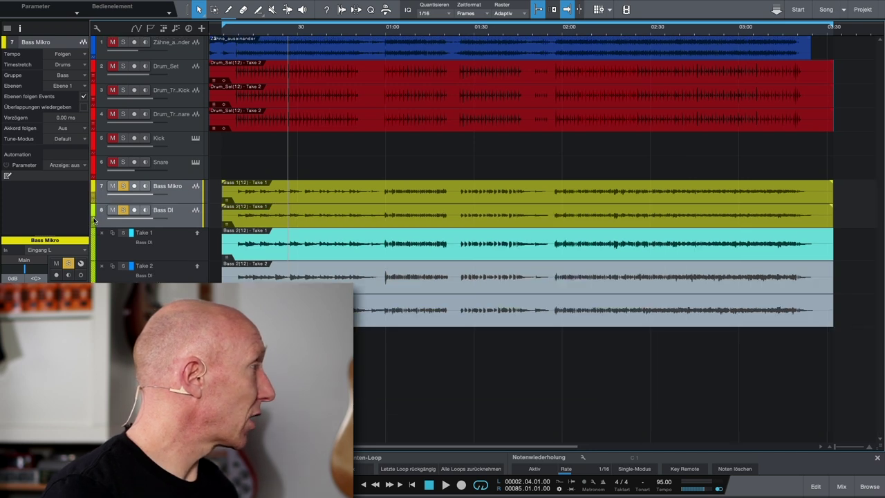
pyautogui.click(94, 219)
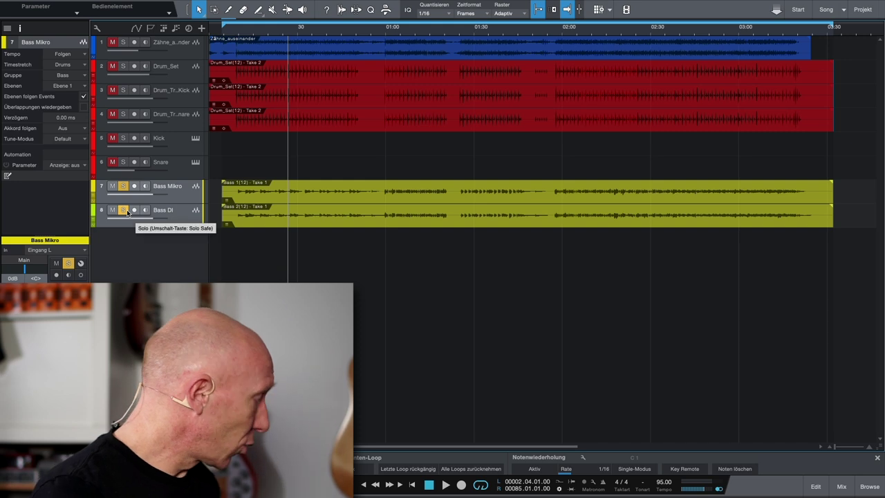
pyautogui.press('F3')
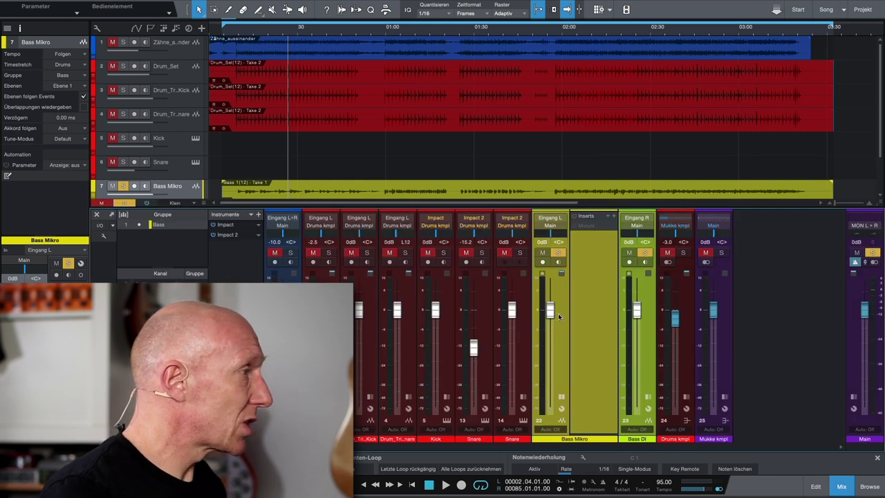
pyautogui.click(560, 397)
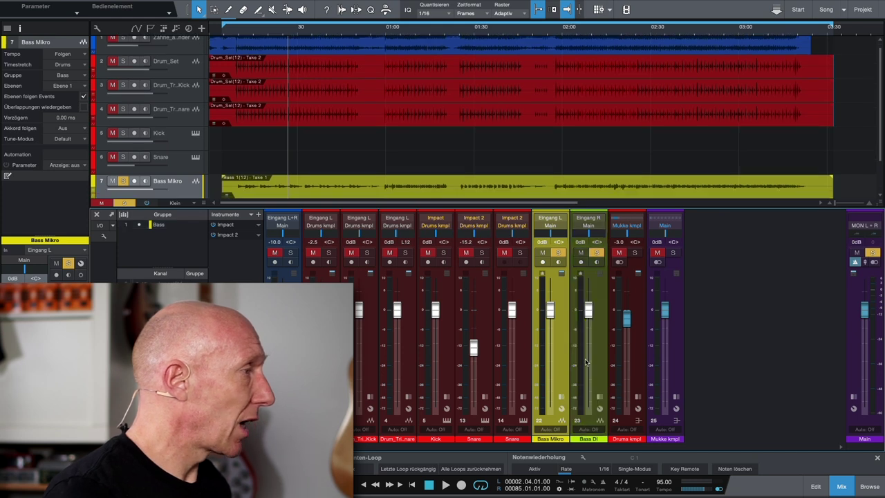
# Step: Add a bus for the selected Bass Mikro and Bass DI channels and colour it yellow
pyautogui.click(602, 361)
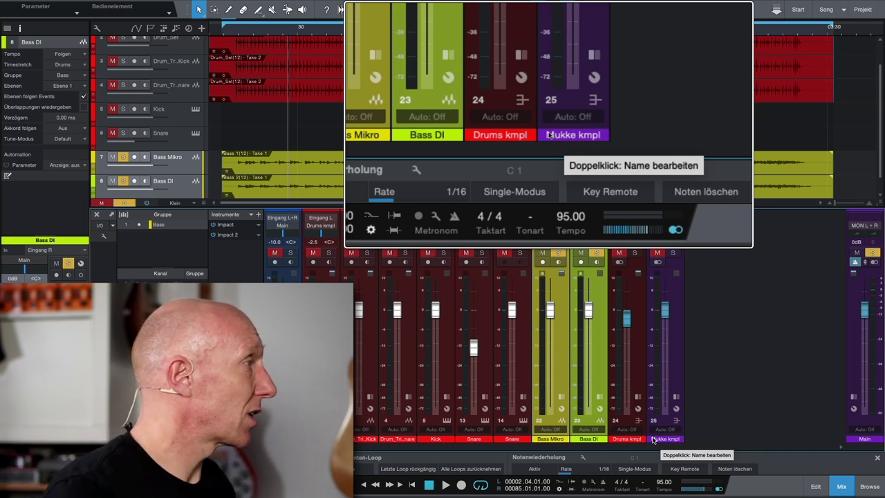
pyautogui.click(566, 372)
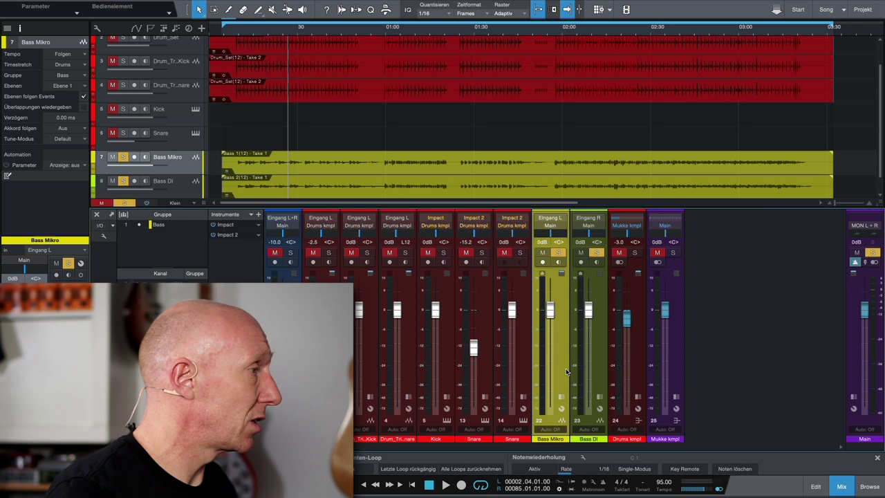
pyautogui.click(598, 366)
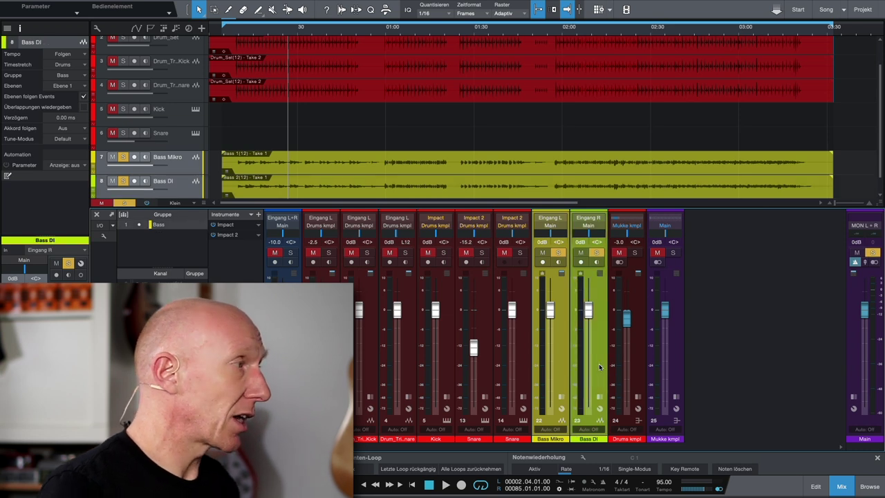
pyautogui.rightClick(598, 367)
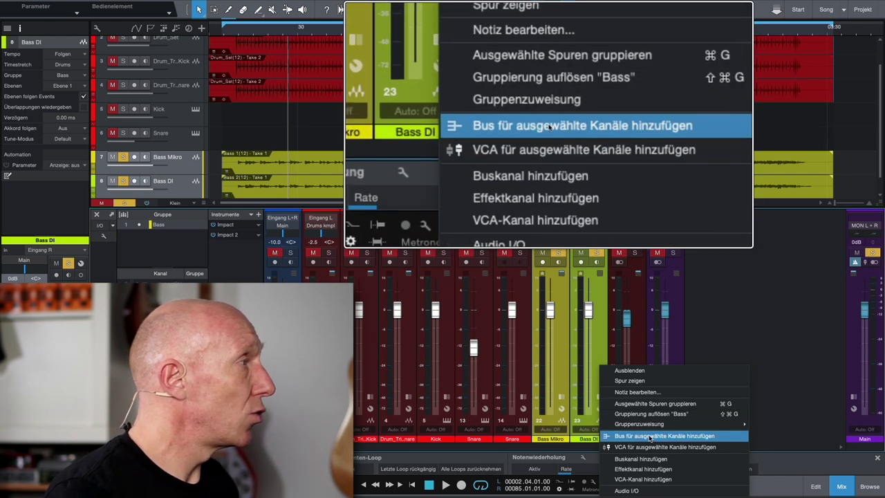
pyautogui.click(649, 435)
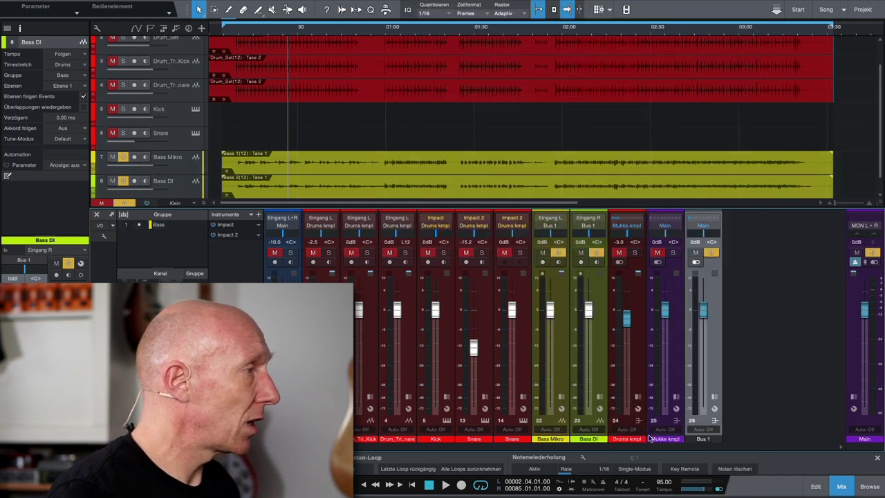
pyautogui.click(703, 438)
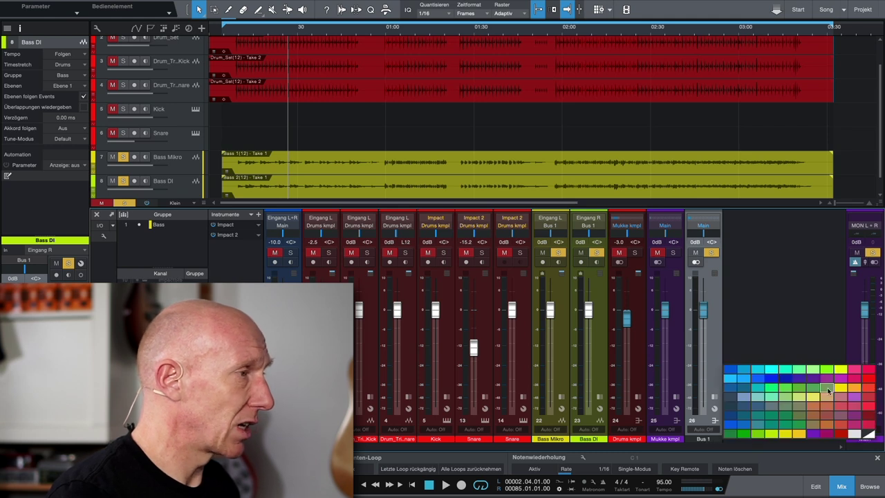
pyautogui.click(842, 391)
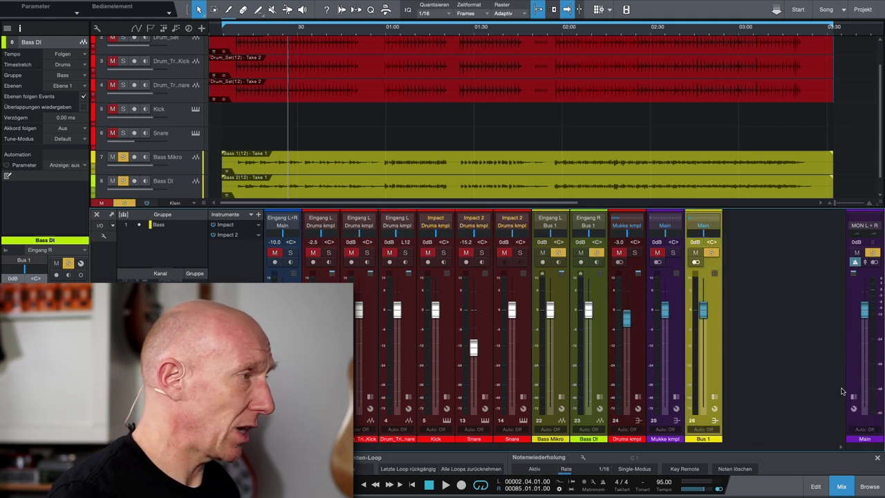
# Step: Rename the new bus "Bass kmpl" and move it between the Drums kmpl and Mukke kmpl buses
pyautogui.doubleClick(702, 441)
pyautogui.write('Bass kmpl')
pyautogui.press('Return')
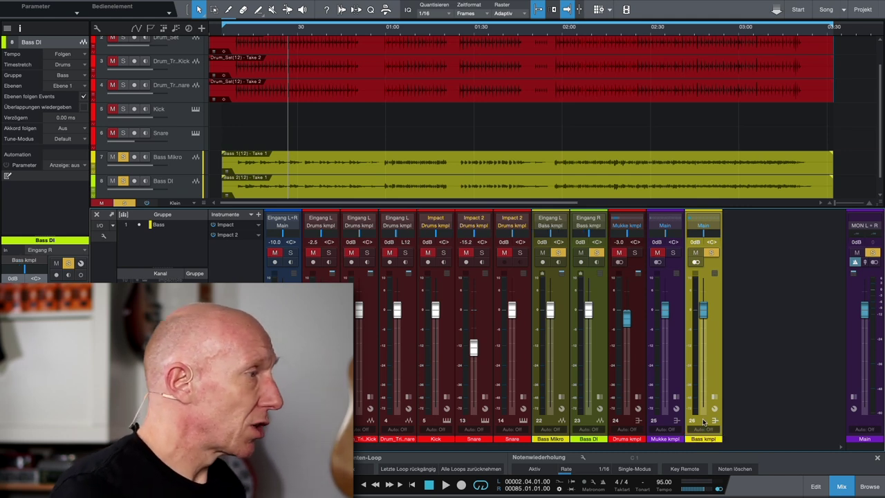
pyautogui.moveTo(716, 381); pyautogui.dragTo(654, 392)
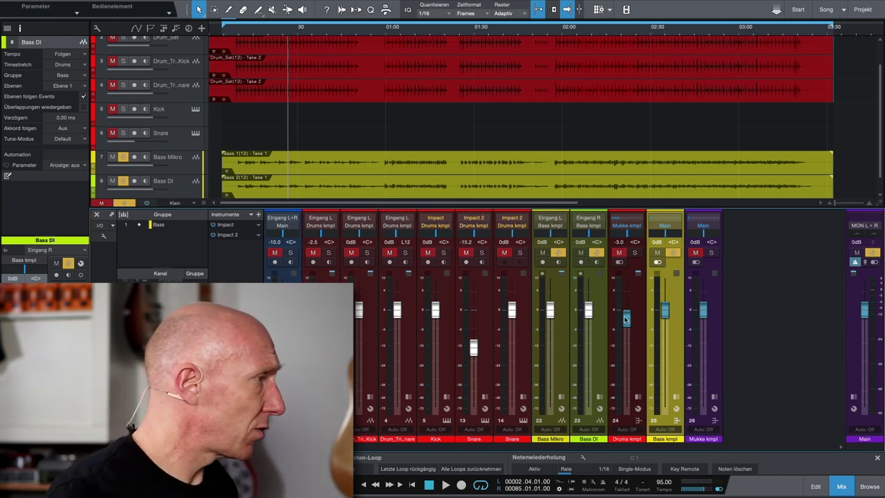
# Step: Pull both bass channels fully down and, during playback from about 02:00, balance Bass Mikro at -1.4 dB and Bass DI at -6.6 dB
pyautogui.moveTo(590, 315); pyautogui.dragTo(595, 418)
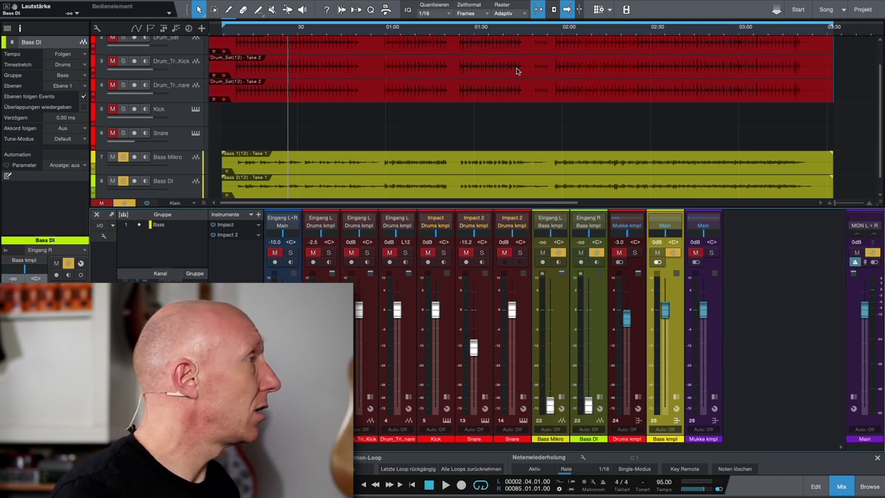
pyautogui.click(564, 34)
pyautogui.press('space')
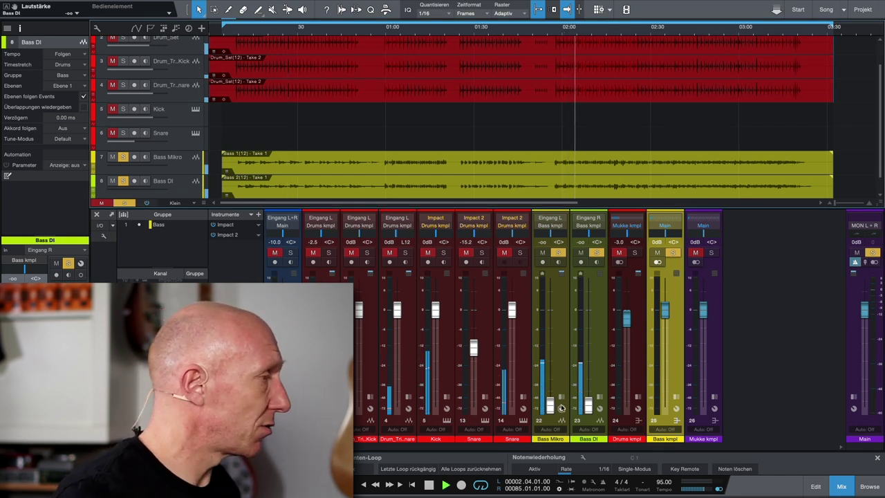
pyautogui.moveTo(550, 404); pyautogui.dragTo(550, 319)
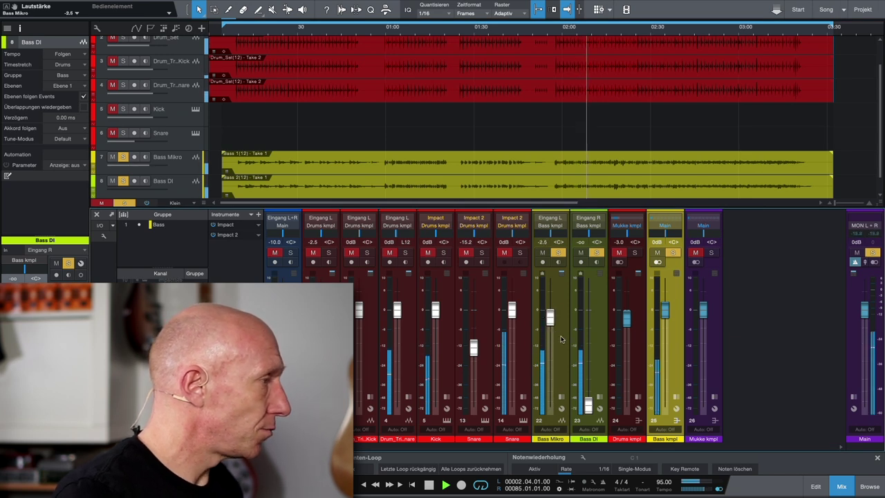
pyautogui.moveTo(588, 405); pyautogui.dragTo(589, 331)
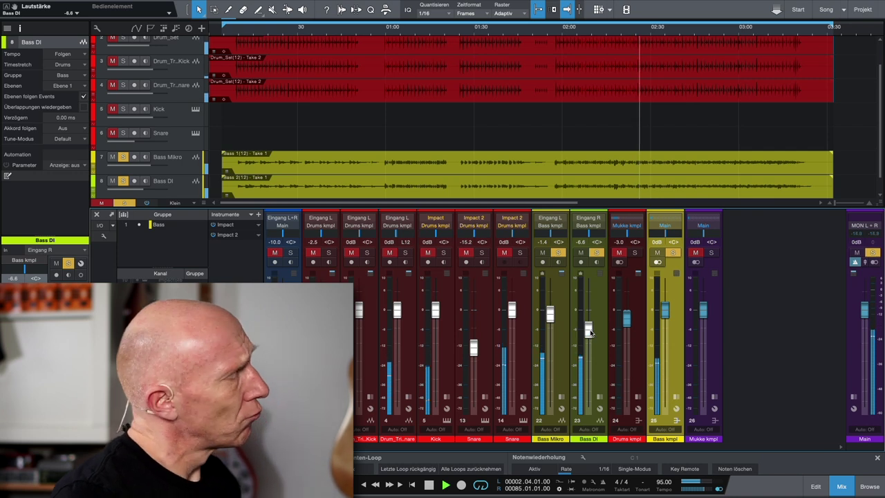
pyautogui.press('space')
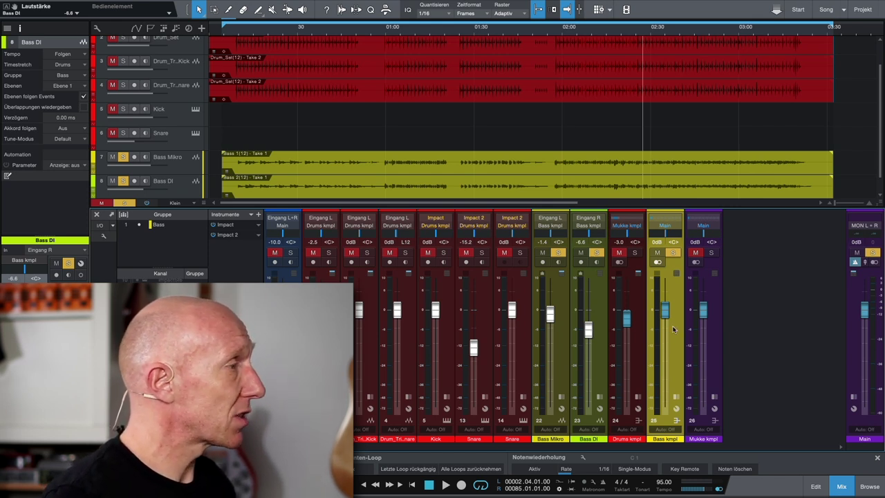
# Step: Set the Bass kmpl bus volume to +0.1 dB during playback
pyautogui.press('space')
pyautogui.moveTo(664, 311)
pyautogui.mouseDown()
pyautogui.moveTo(666, 386)
pyautogui.moveTo(670, 314)
pyautogui.mouseUp()
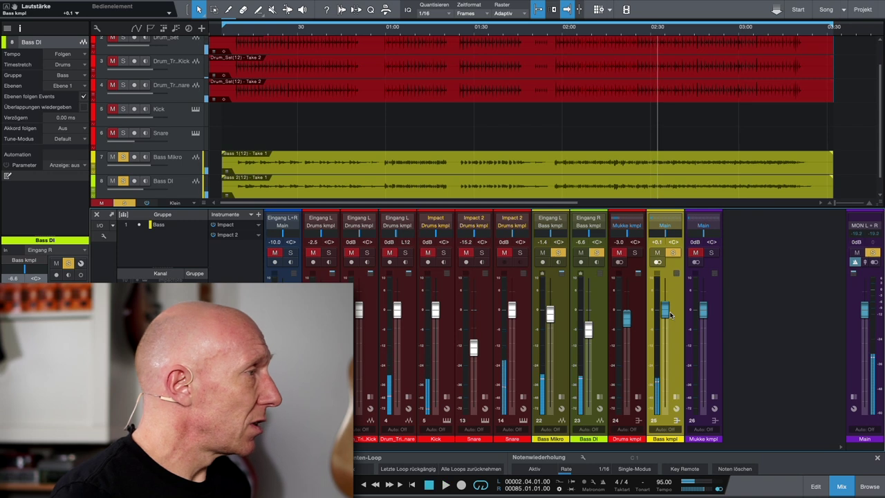
# Step: Insert the PreSonus Fat Channel plug-in on the Bass kmpl bus
pyautogui.click(678, 333)
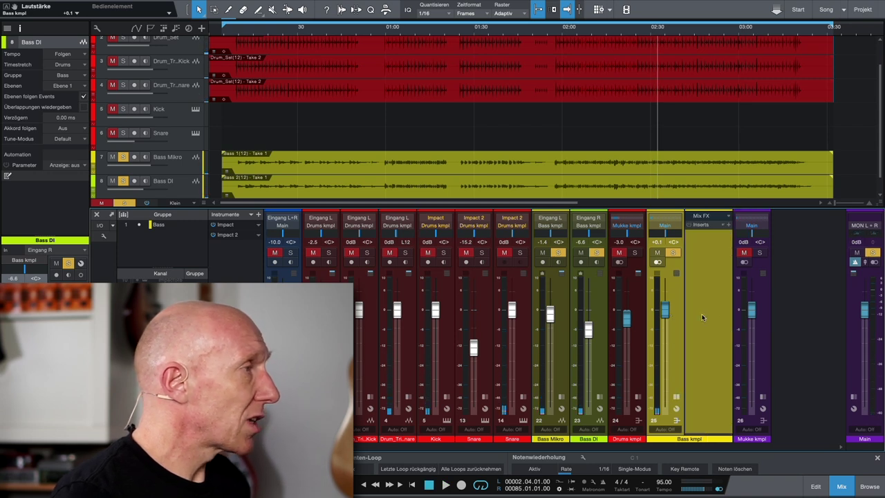
pyautogui.click(728, 225)
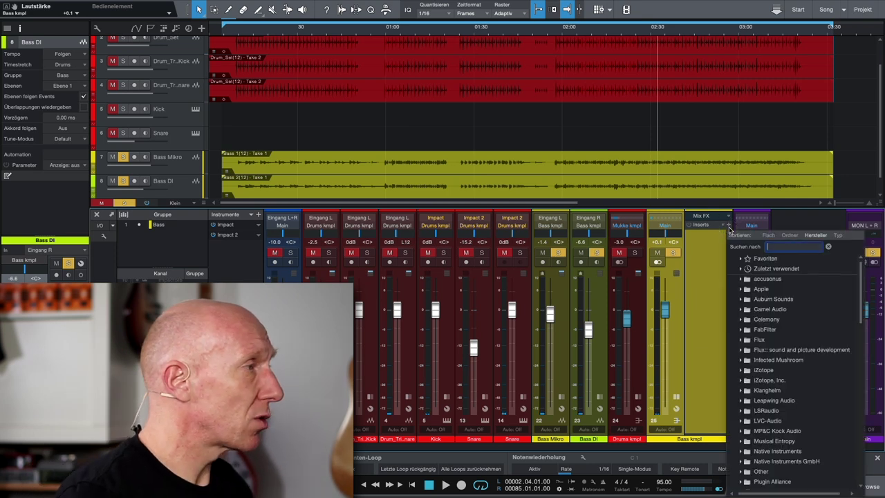
pyautogui.scroll(-5, 767, 345)
pyautogui.click(746, 280)
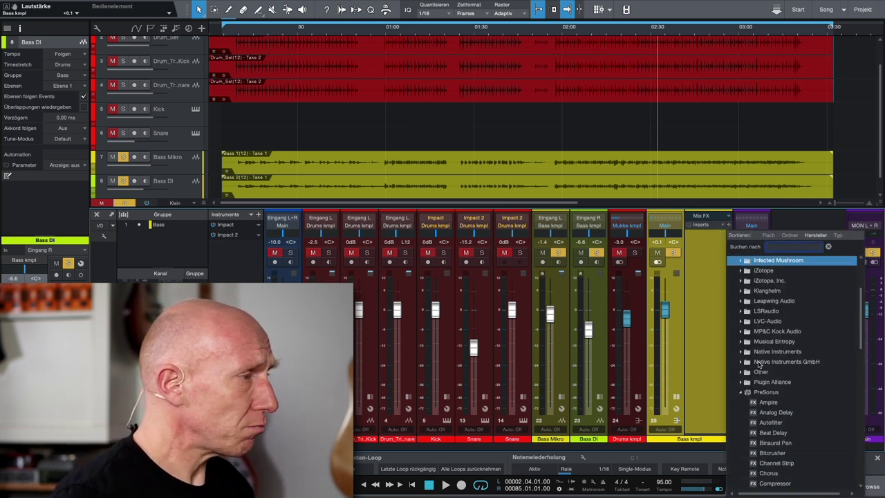
pyautogui.scroll(-2, 758, 363)
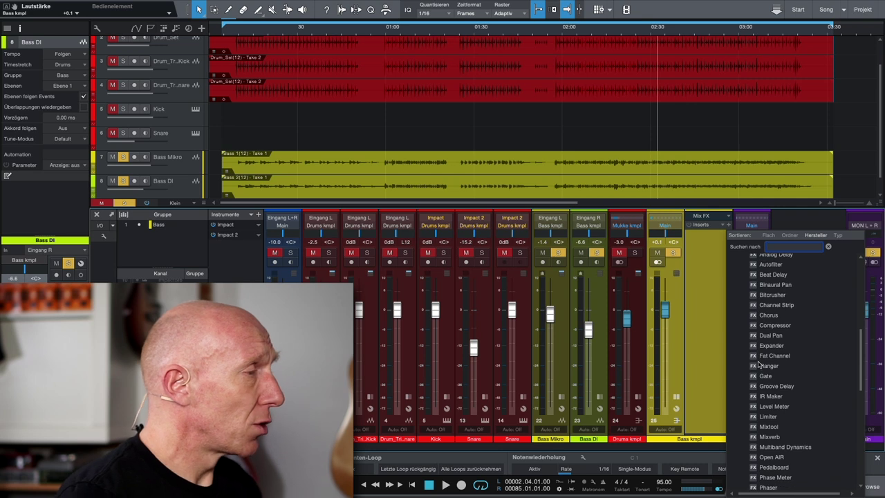
pyautogui.scroll(-2, 758, 363)
pyautogui.scroll(3, 759, 364)
pyautogui.scroll(2, 759, 365)
pyautogui.click(777, 406)
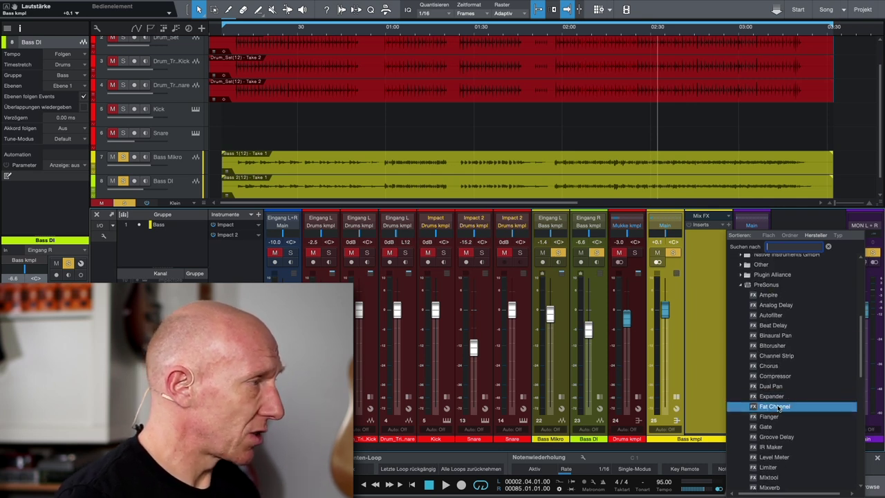
pyautogui.moveTo(777, 406); pyautogui.dragTo(697, 311)
# Step: Switch the Fat Channel compressor to the Tube model and turn it on, placing the plug-in window clear of the bass channels
pyautogui.moveTo(835, 73); pyautogui.dragTo(563, 153)
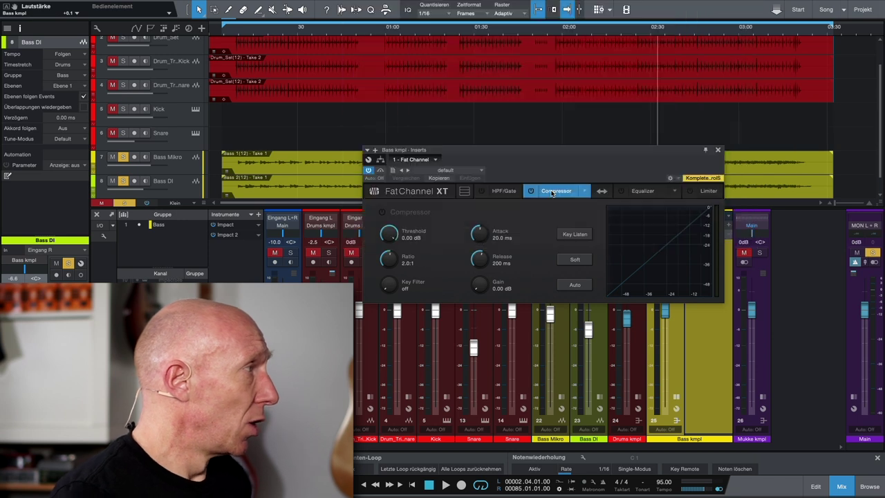
pyautogui.click(587, 193)
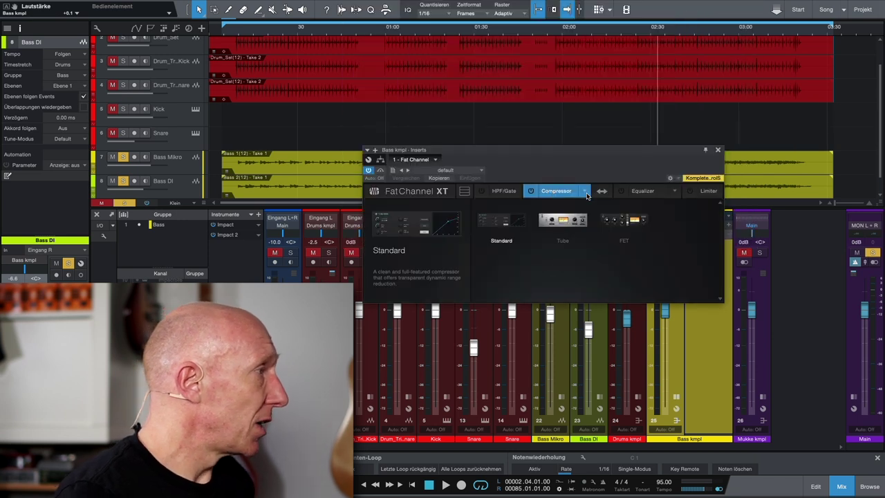
pyautogui.click(562, 222)
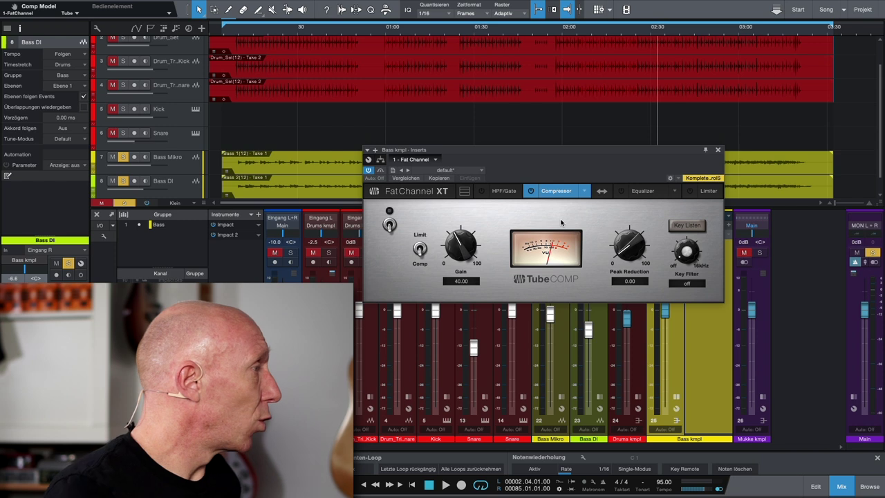
pyautogui.click(390, 226)
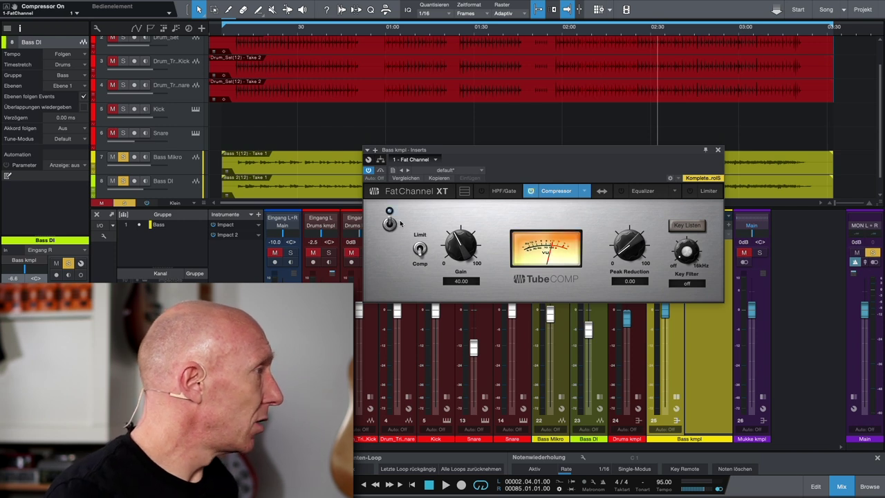
pyautogui.moveTo(502, 152); pyautogui.dragTo(526, 136)
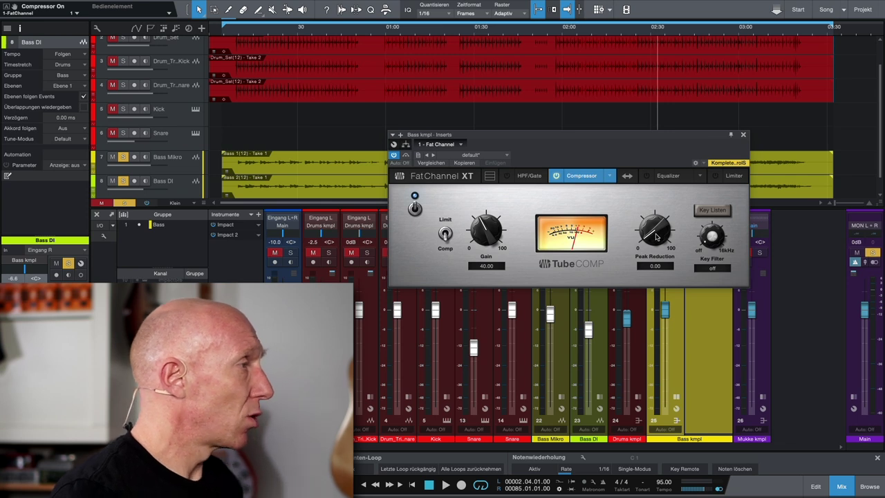
# Step: Set the bus compressor's peak reduction to 75.50 while the soloed basses play, and close the plug-in window after stopping playback
pyautogui.press('space')
pyautogui.moveTo(656, 235)
pyautogui.mouseDown()
pyautogui.moveTo(656, 176)
pyautogui.moveTo(656, 225)
pyautogui.moveTo(651, 219)
pyautogui.mouseUp()
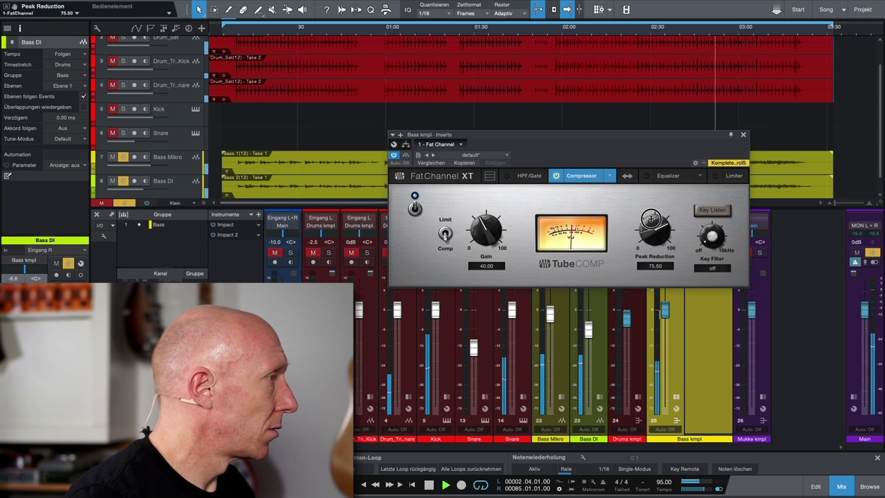
pyautogui.moveTo(650, 219); pyautogui.dragTo(652, 220)
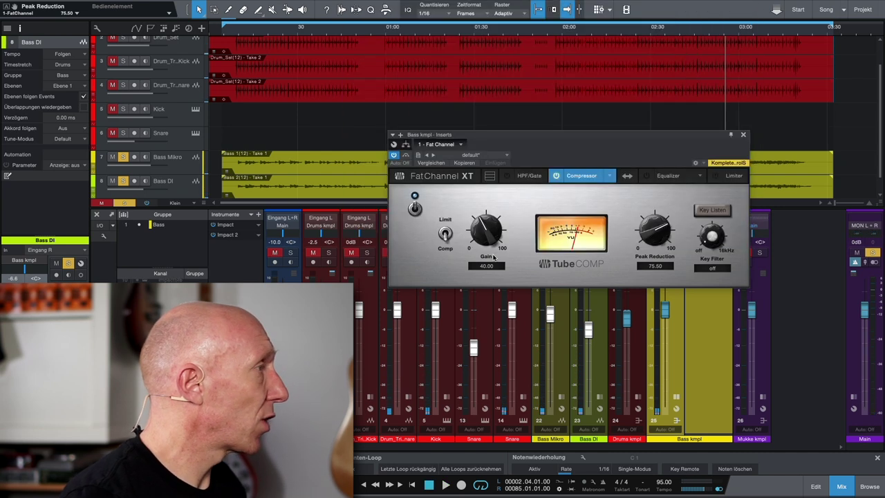
pyautogui.click(743, 134)
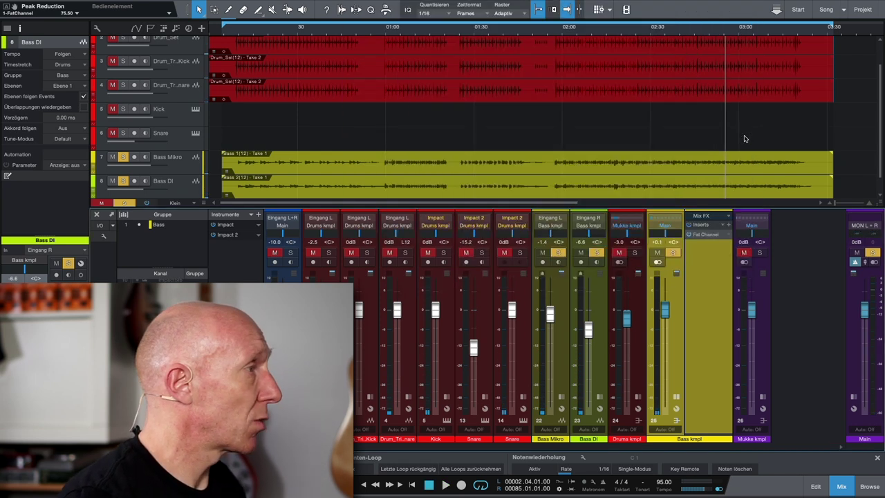
# Step: Take the Bass kmpl bus out of solo and set its volume to -0.1 dB while the full mix plays
pyautogui.click(674, 255)
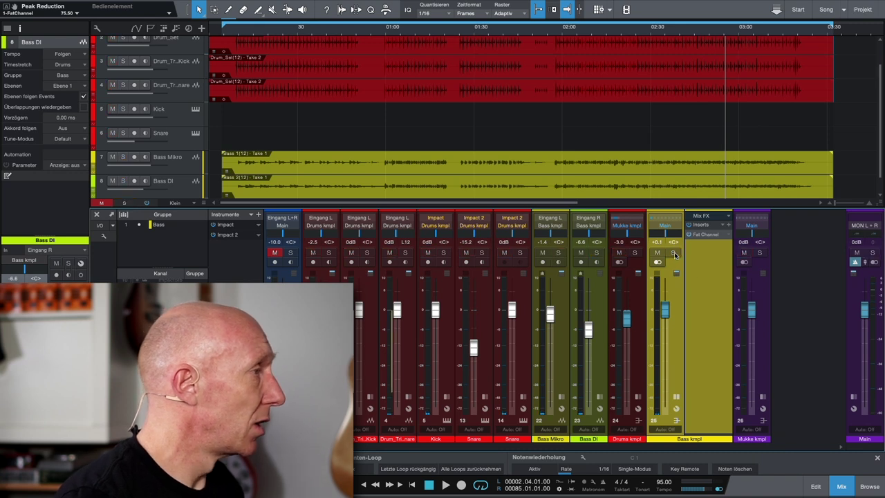
pyautogui.press('space')
pyautogui.moveTo(668, 315); pyautogui.dragTo(669, 314)
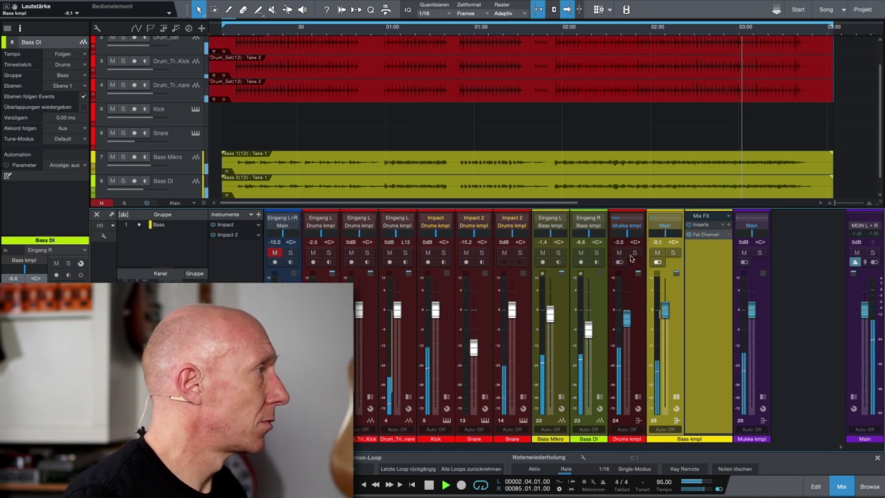
# Step: Restart playback near the beginning of the song and set the Bass kmpl bus volume to exactly 0 dB
pyautogui.press('space')
pyautogui.click(239, 29)
pyautogui.press('space')
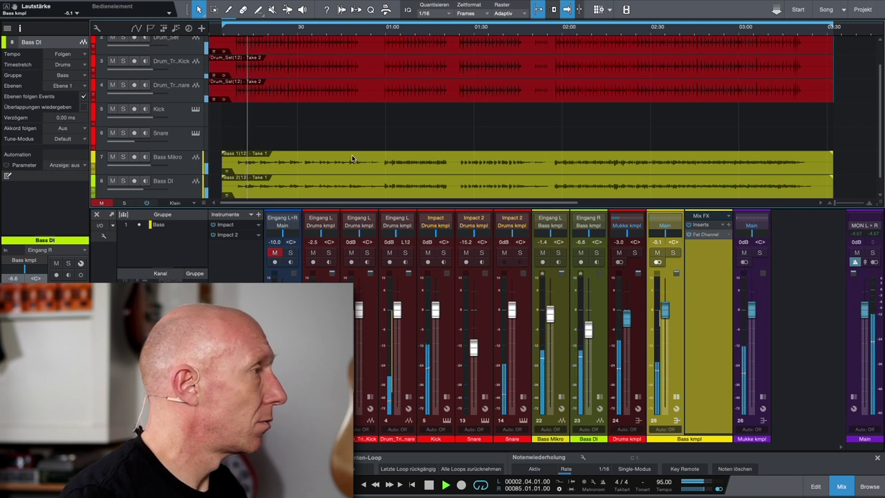
pyautogui.moveTo(665, 310); pyautogui.dragTo(667, 312)
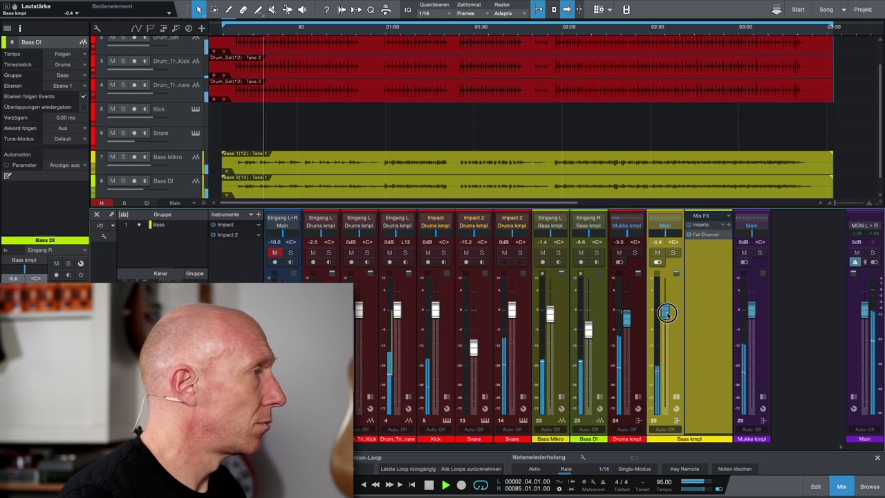
pyautogui.click(657, 242)
pyautogui.write('0')
pyautogui.press('Return')
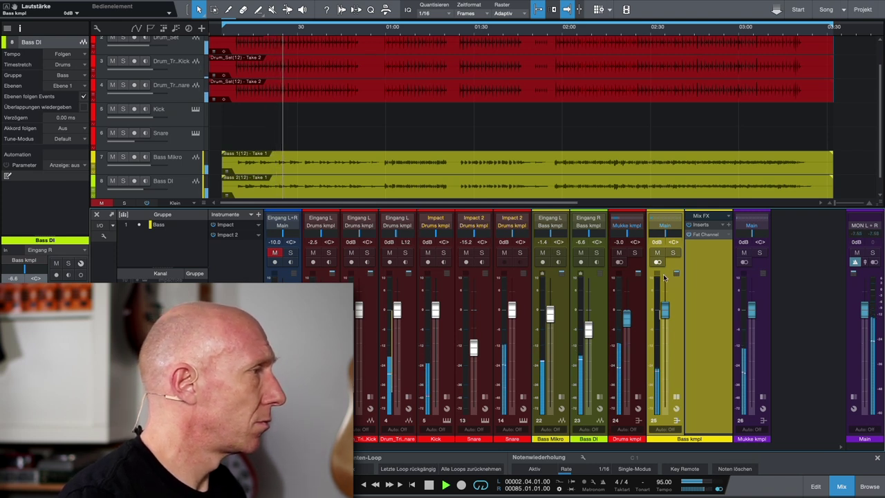
# Step: Set the Fat Channel compressor's gain to 42.50 and lower the Bass kmpl bus volume to -1.8 dB during playback
pyautogui.click(705, 235)
pyautogui.scroll(3, 487, 232)
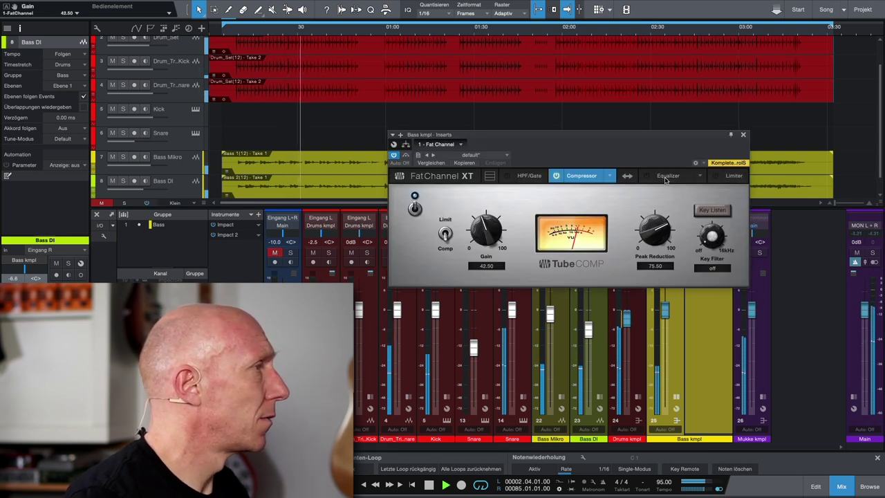
pyautogui.click(743, 135)
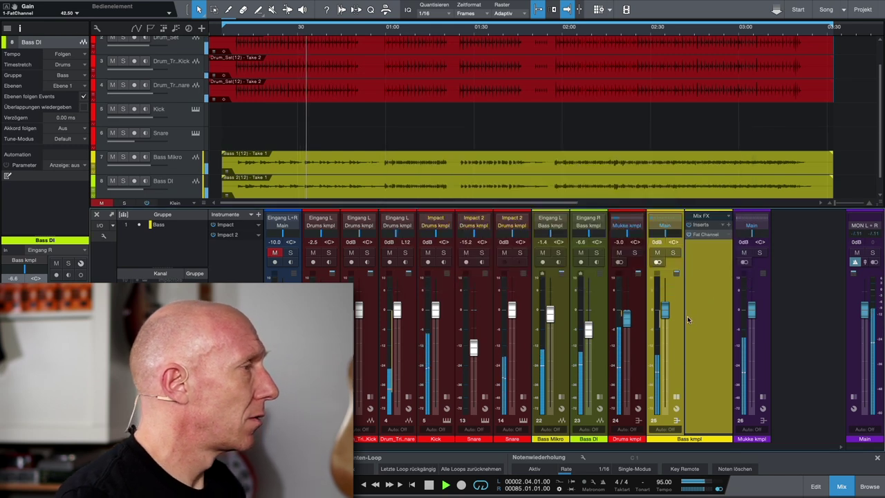
pyautogui.moveTo(665, 311); pyautogui.dragTo(666, 317)
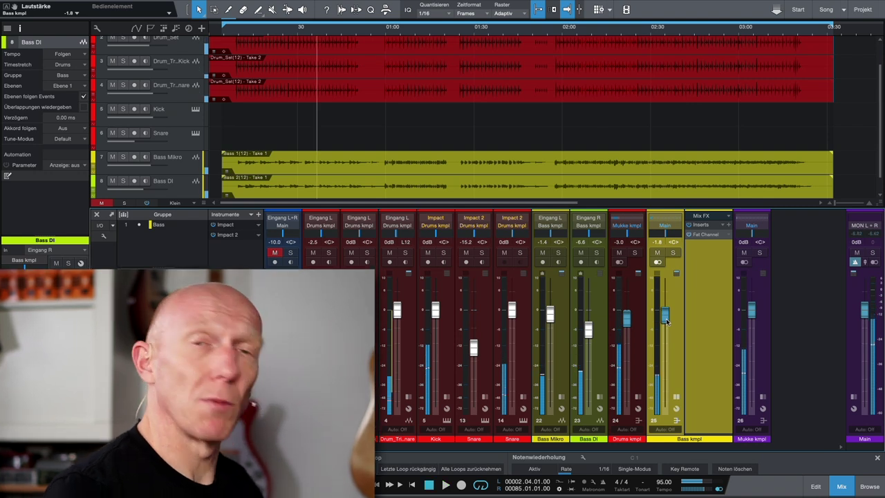